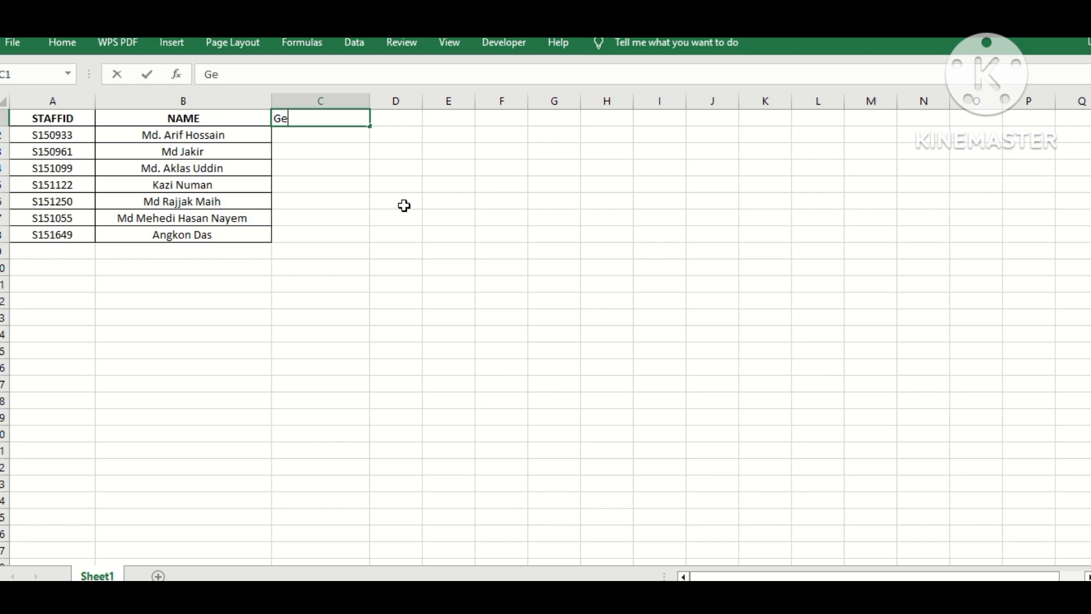
Step: Enter the column heading "General Over Time" in cell C1
type("neral Ove")
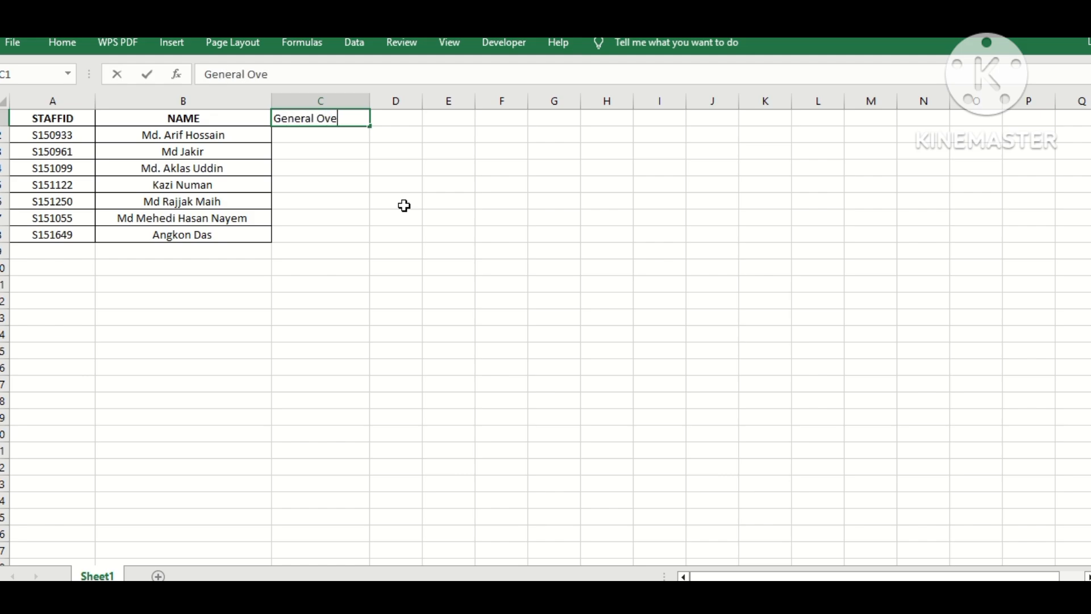
type("r Time")
key("Return")
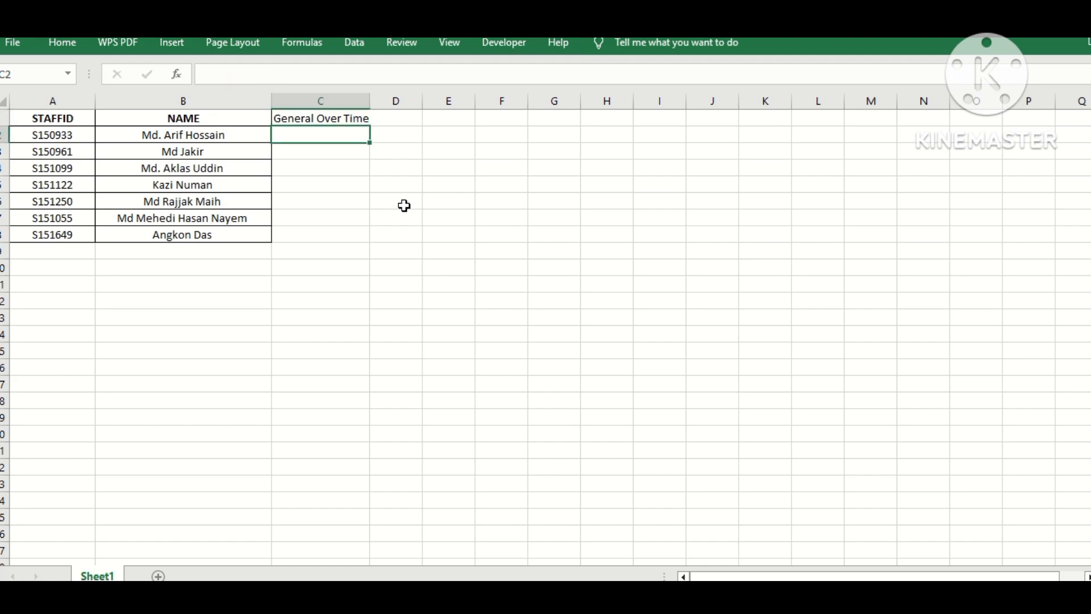
Step: Enter the column heading "Extra Over Time" in cell D1
key("Up")
key("Right")
type("E")
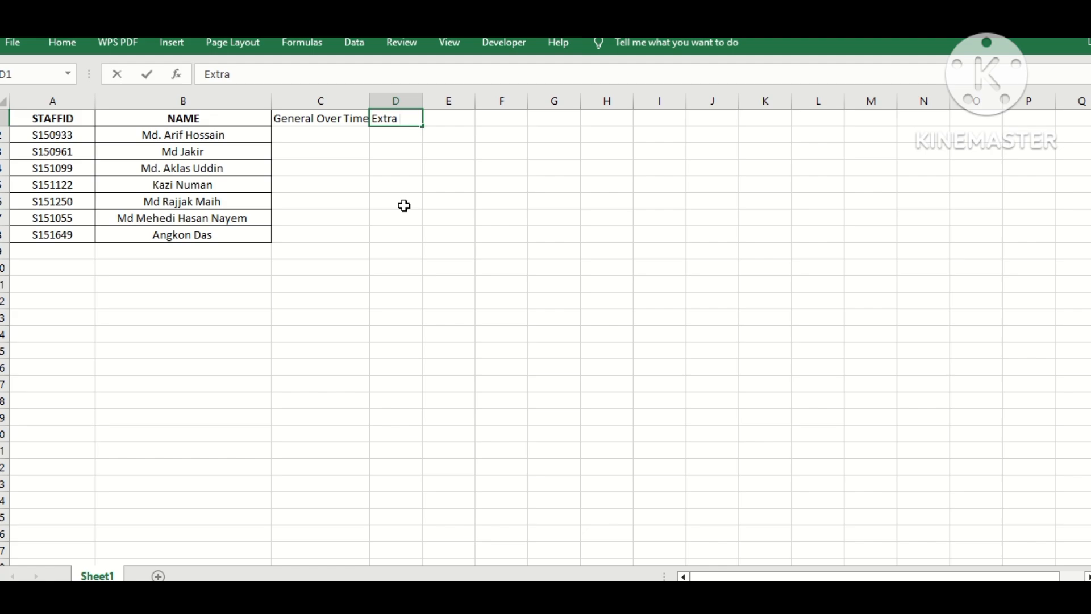
type("xtra Over Time")
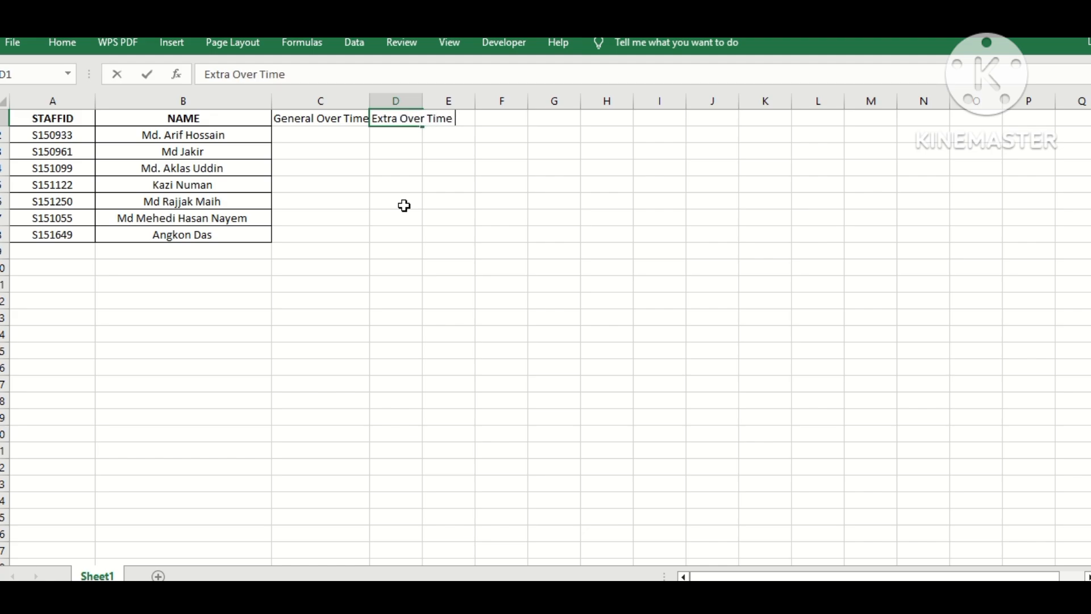
Step: Widen columns C and D so both new headings fit
left_click(404, 212)
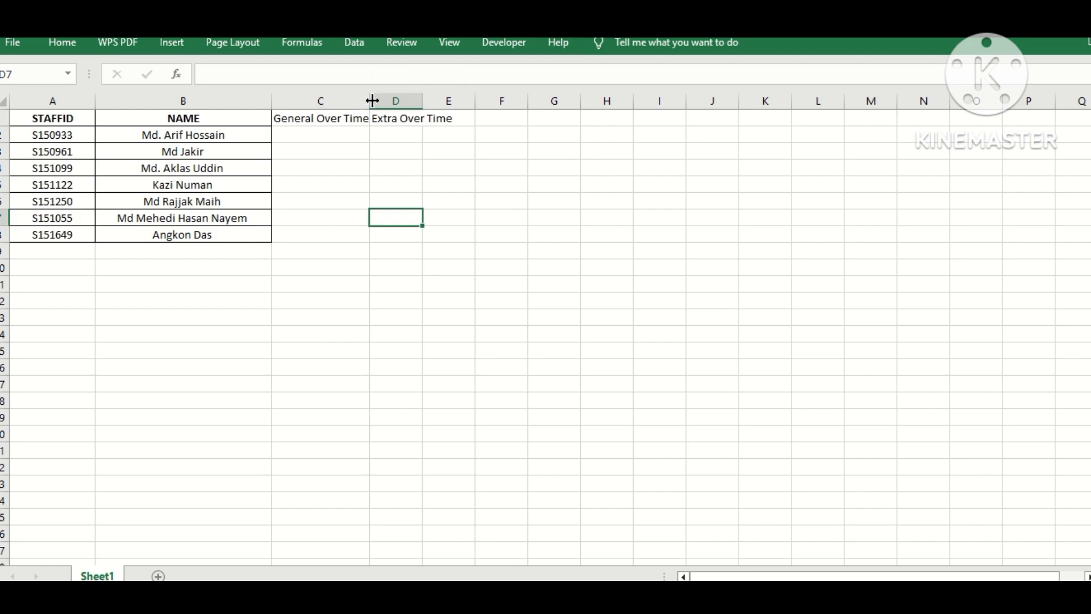
left_click(418, 168)
left_click_drag(370, 100, 434, 101)
left_click(424, 100)
left_click(455, 116)
double_click(433, 100)
left_click(422, 168)
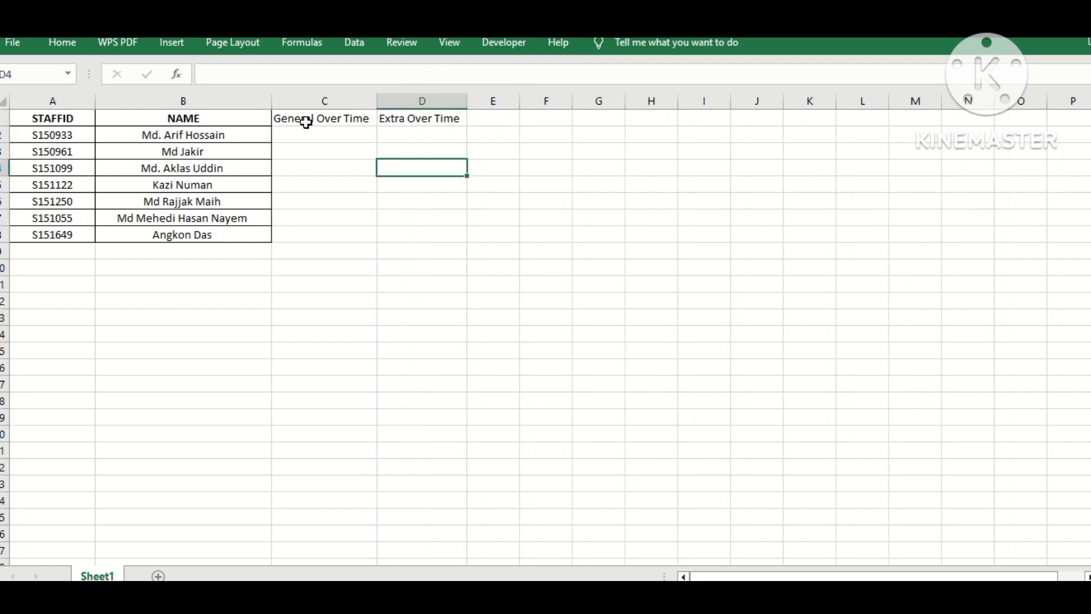
Step: Apply All Borders to the new columns C and D through row 8
left_click_drag(304, 122, 442, 235)
left_click(57, 43)
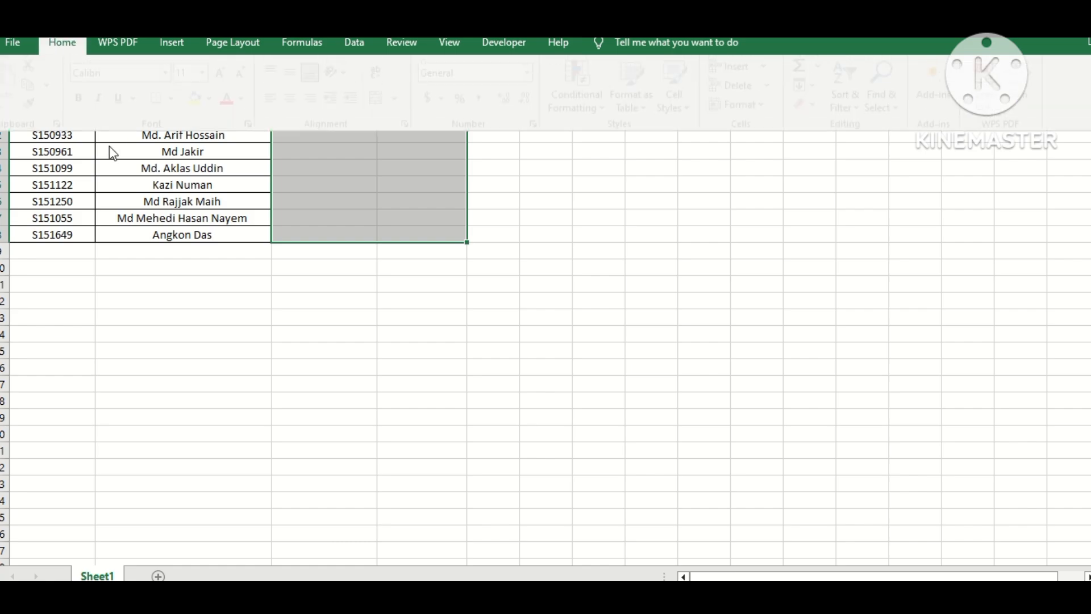
left_click(182, 99)
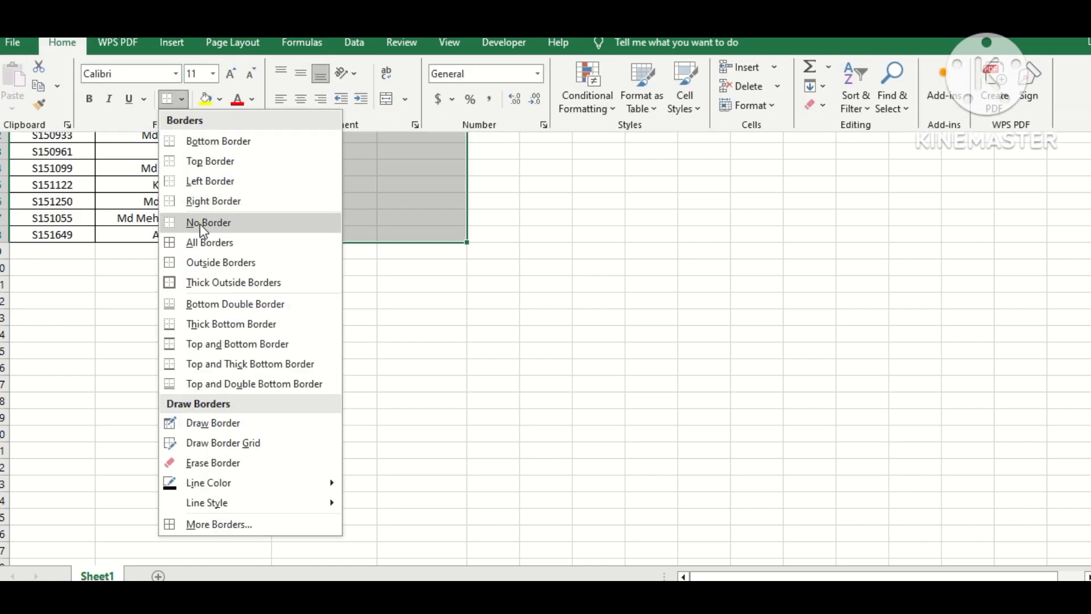
left_click(193, 242)
left_click(310, 247)
left_click(312, 136)
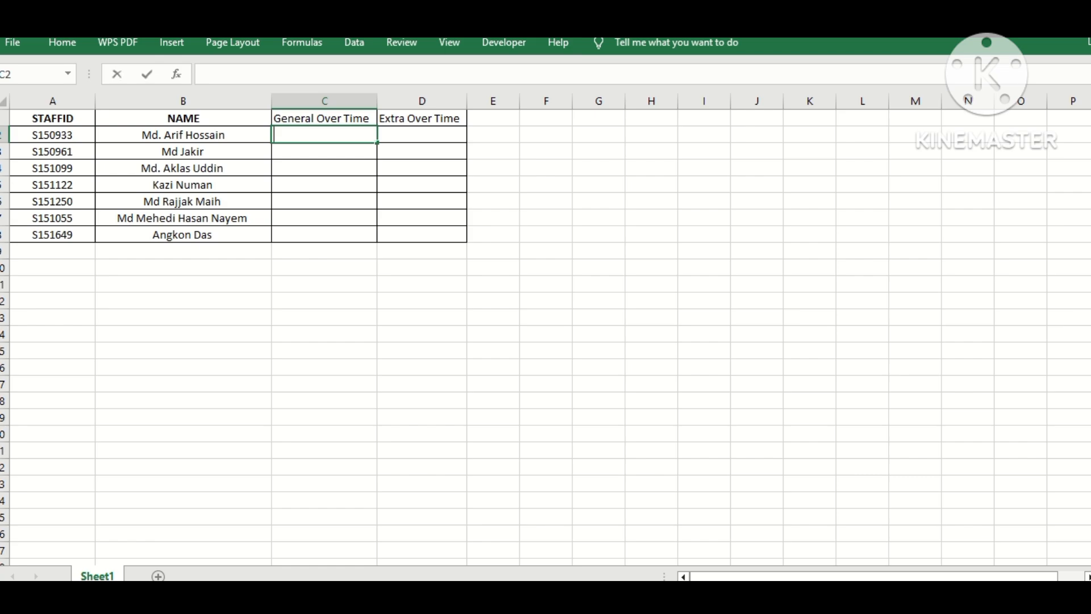
Step: Enter 52, 45 and 52 as General Over Time values in C2 to C4
type("52")
key("Return")
type("45")
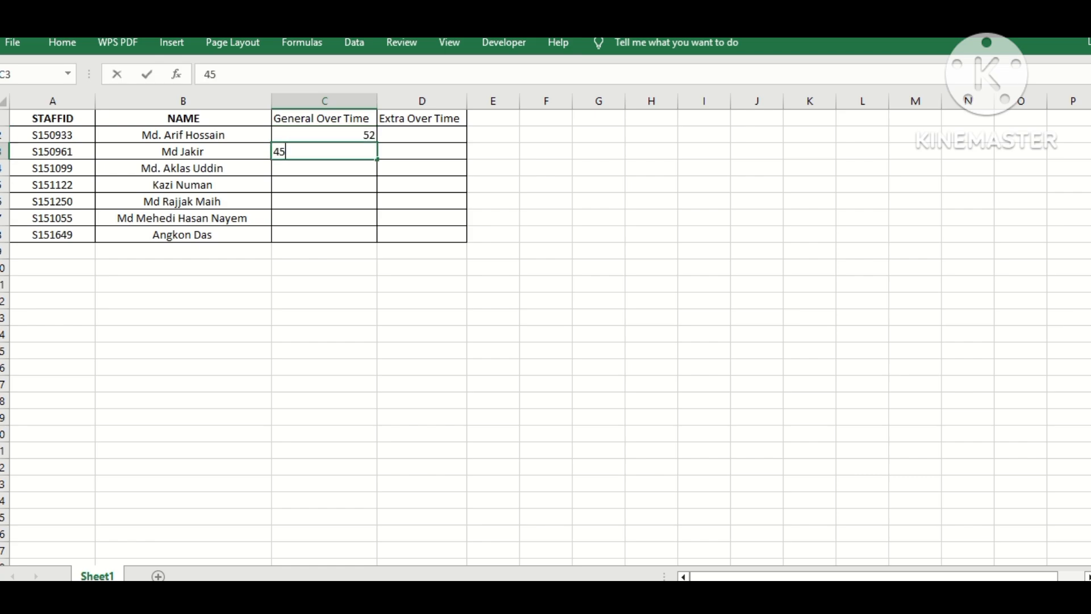
key("Return")
type("52")
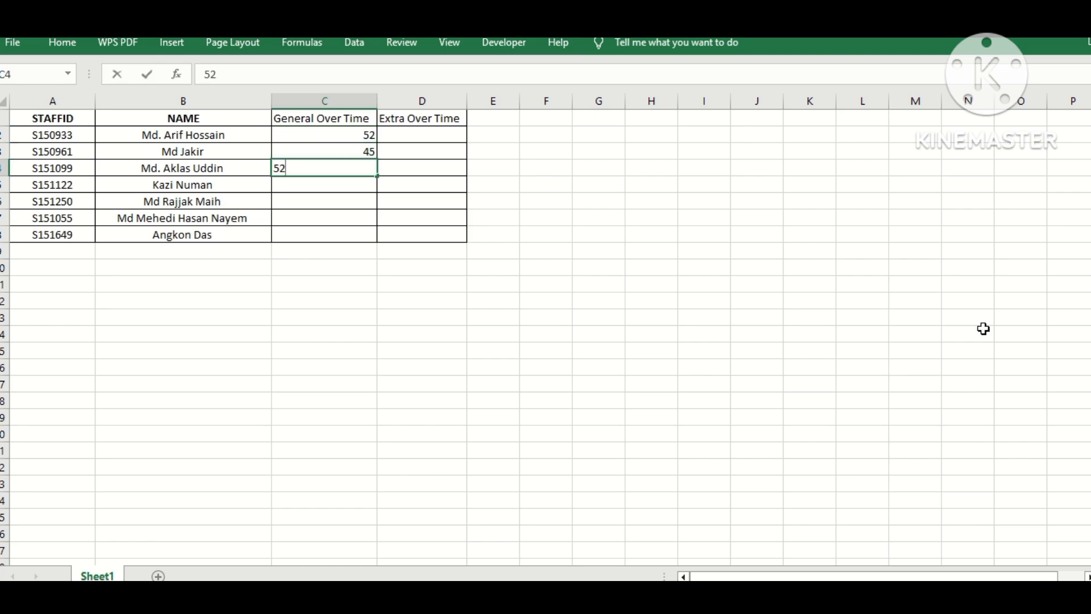
left_click(523, 281)
Step: Copy C2:C4 into C5:C7 and enter 45 in C8
left_click(333, 170)
left_click_drag(352, 140, 348, 165)
key("ctrl+c")
left_click(348, 187)
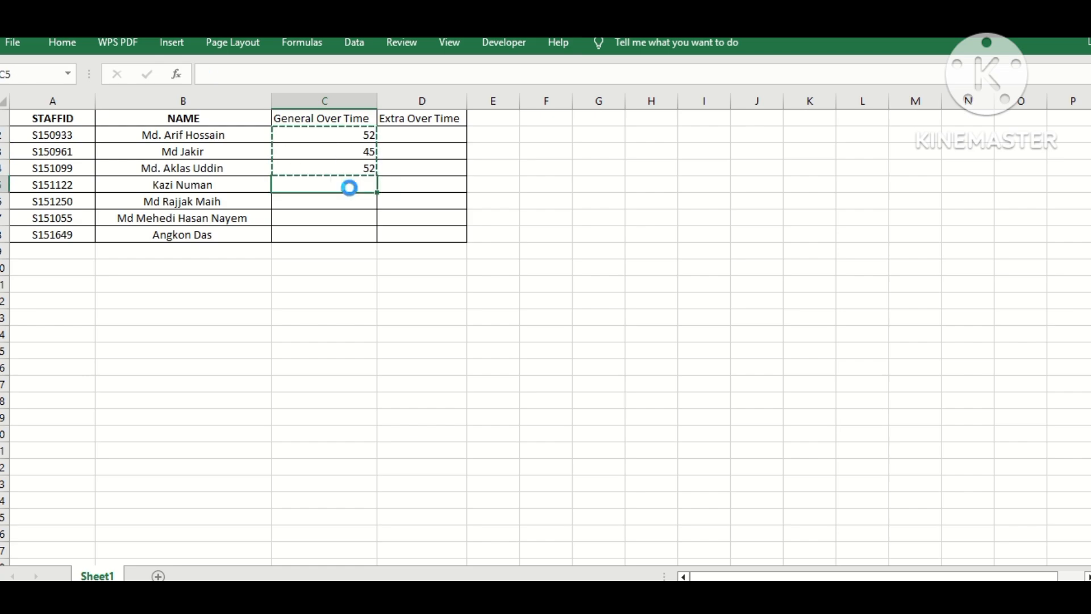
key("ctrl+v")
left_click(340, 229)
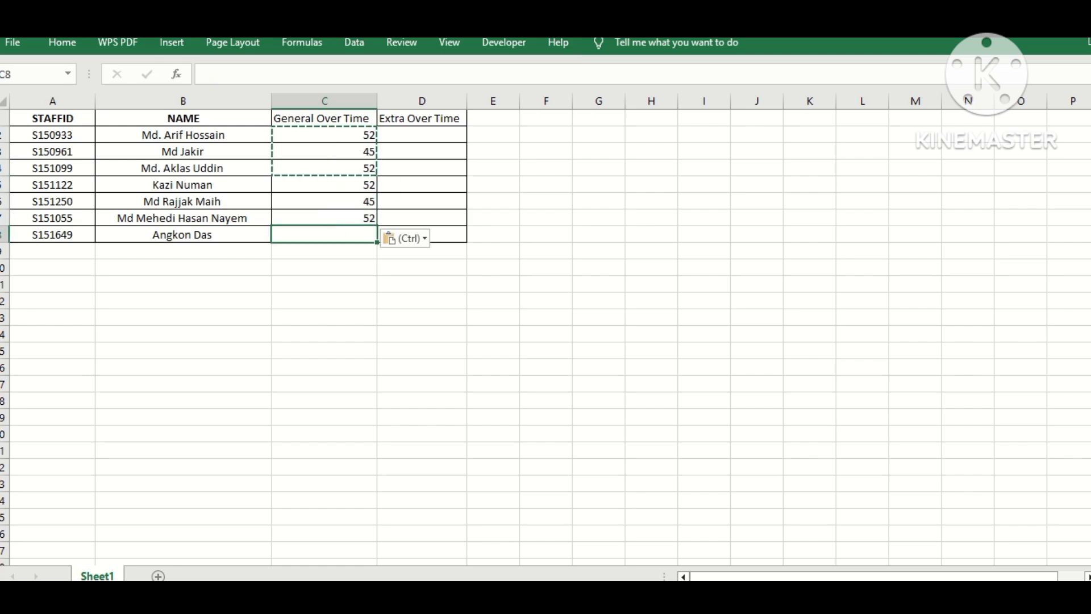
type("45")
Step: Enter 45 and 36 as Extra Over Time values in D2 and D3
key("Right")
key("Up")
key("Right")
key("Right")
key("Up")
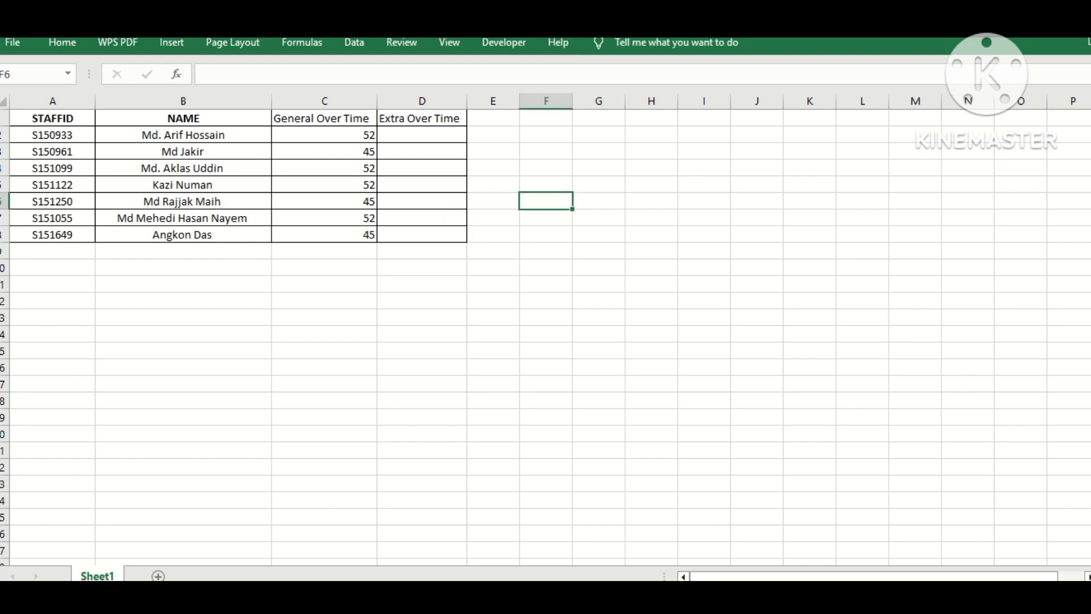
key("Up")
key("Up")
key("Up")
key("Left")
key("Up")
key("Left")
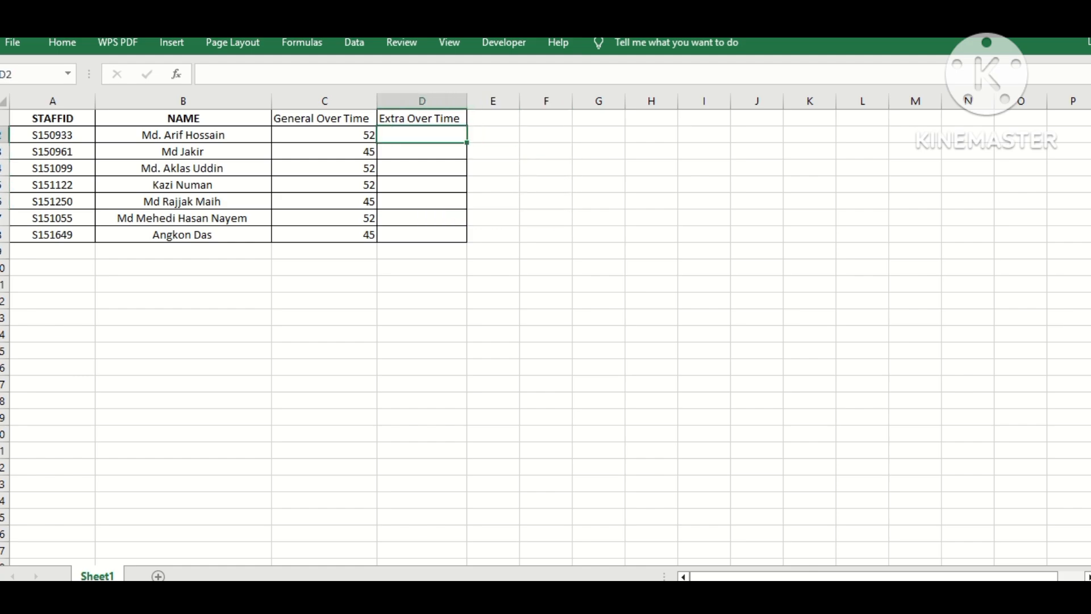
type("45")
key("Return")
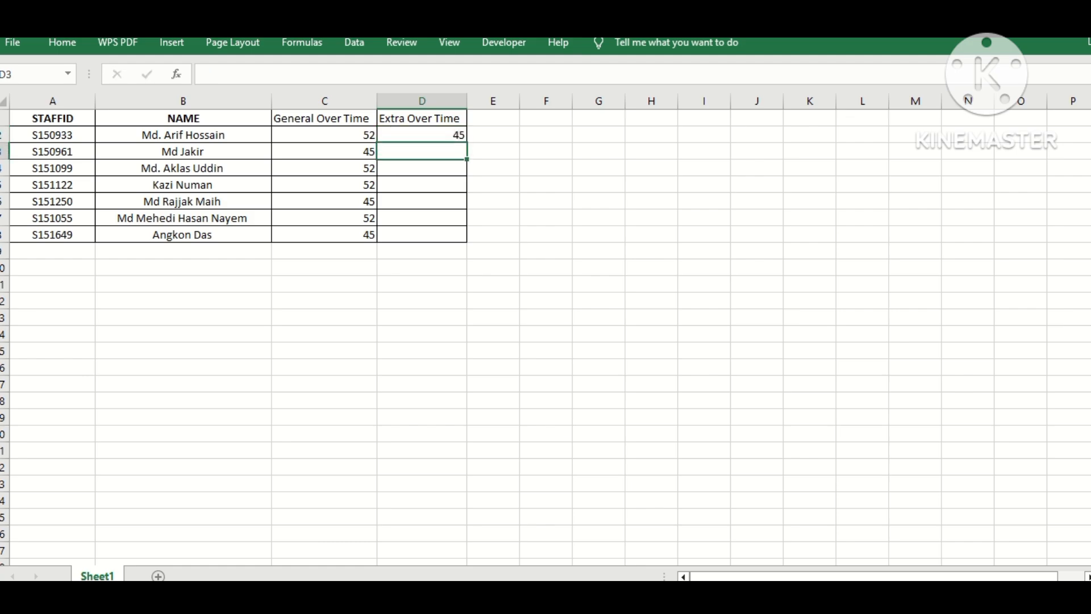
type("36")
key("Return")
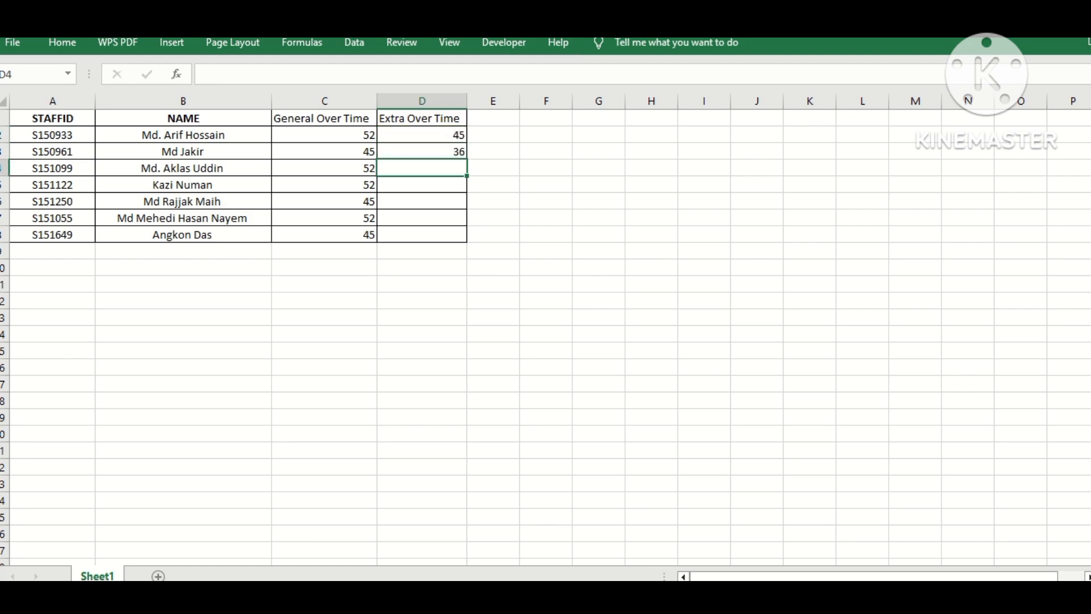
Step: Enter 45 as Extra Over Time for each remaining row, D4 through D8
type("45")
left_click(718, 248)
left_click(424, 186)
left_click(423, 198)
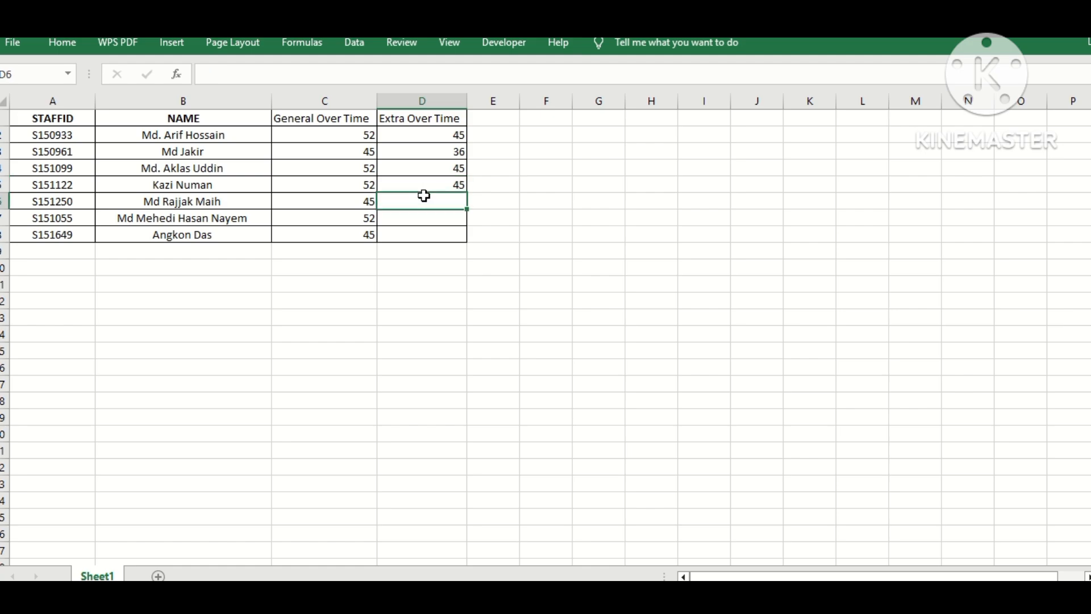
type("45")
left_click(422, 216)
type("45")
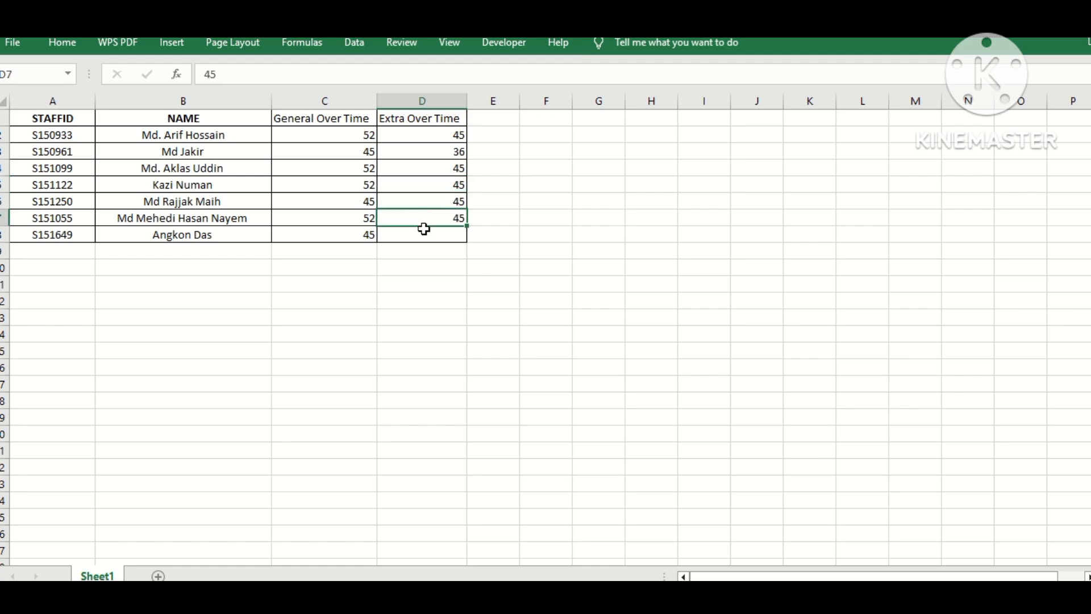
left_click(426, 234)
type("45")
left_click(544, 268)
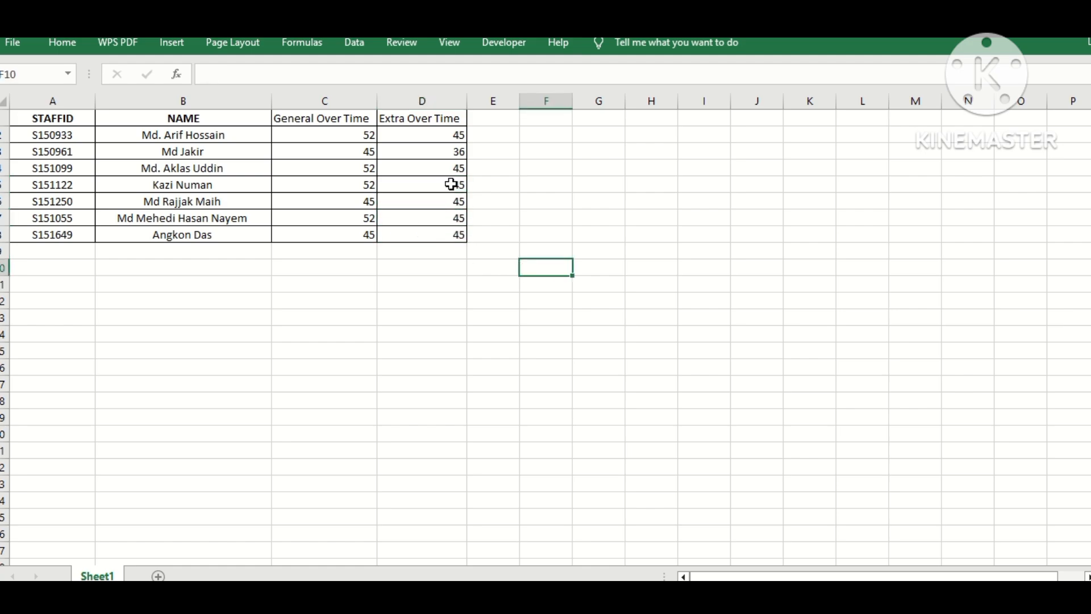
Step: Center-align all cells of the table A1:D8
mouse_move(72, 119)
left_mouse_down()
mouse_move(439, 221)
mouse_move(456, 236)
left_mouse_up()
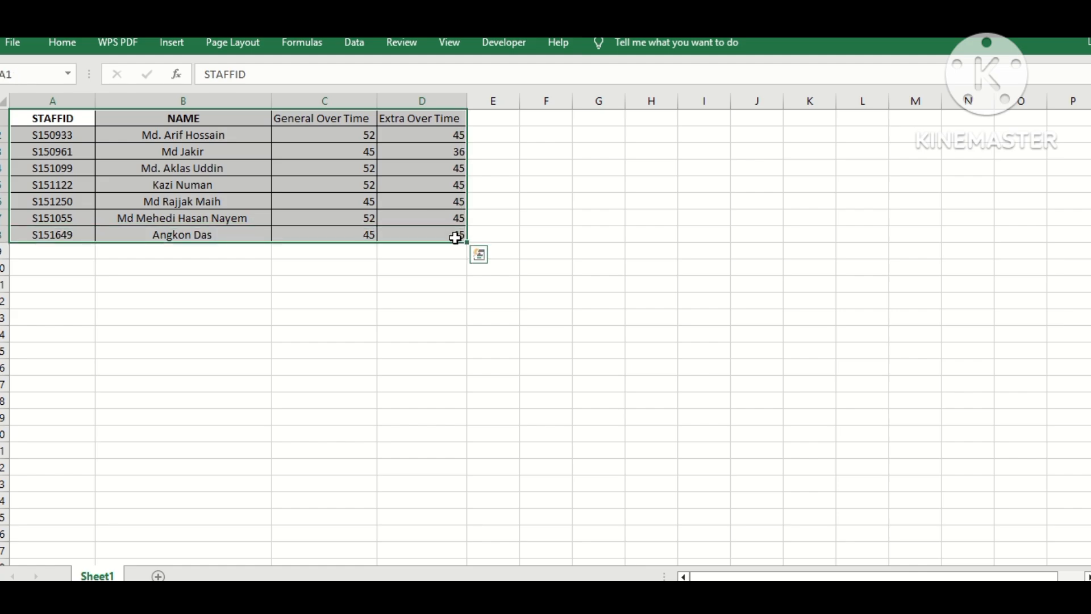
left_click(62, 43)
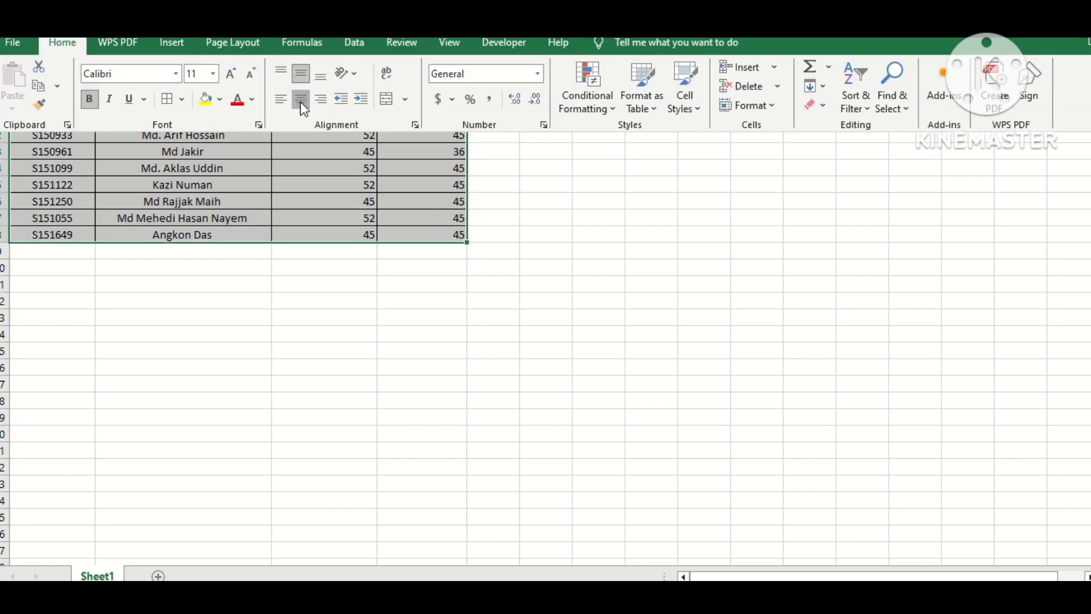
left_click(301, 99)
left_click(313, 293)
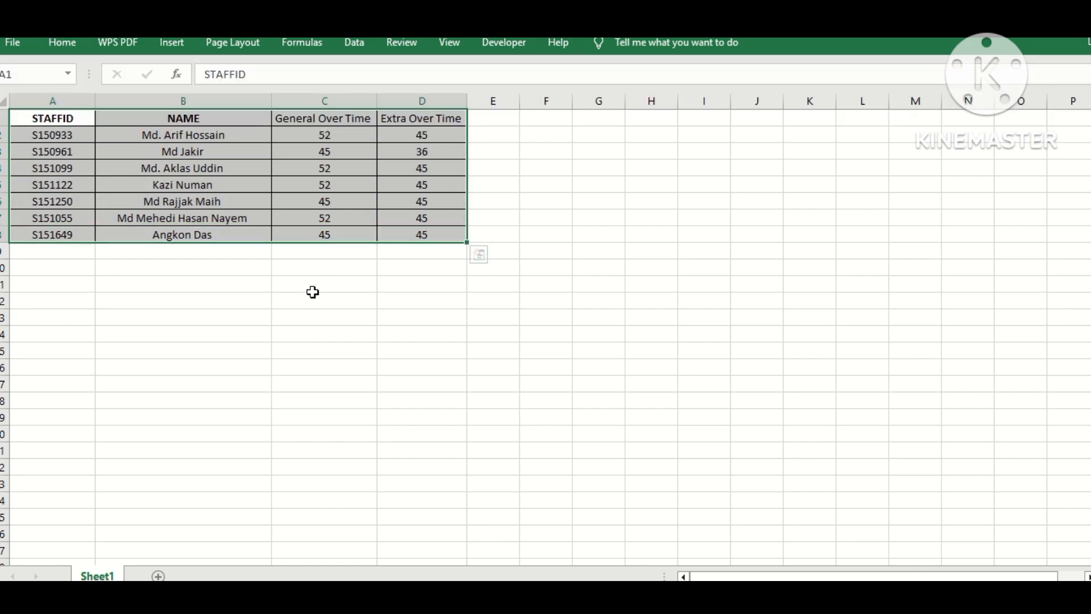
Step: Enter the heading "Total" in cell E1
left_click(421, 317)
left_click(490, 118)
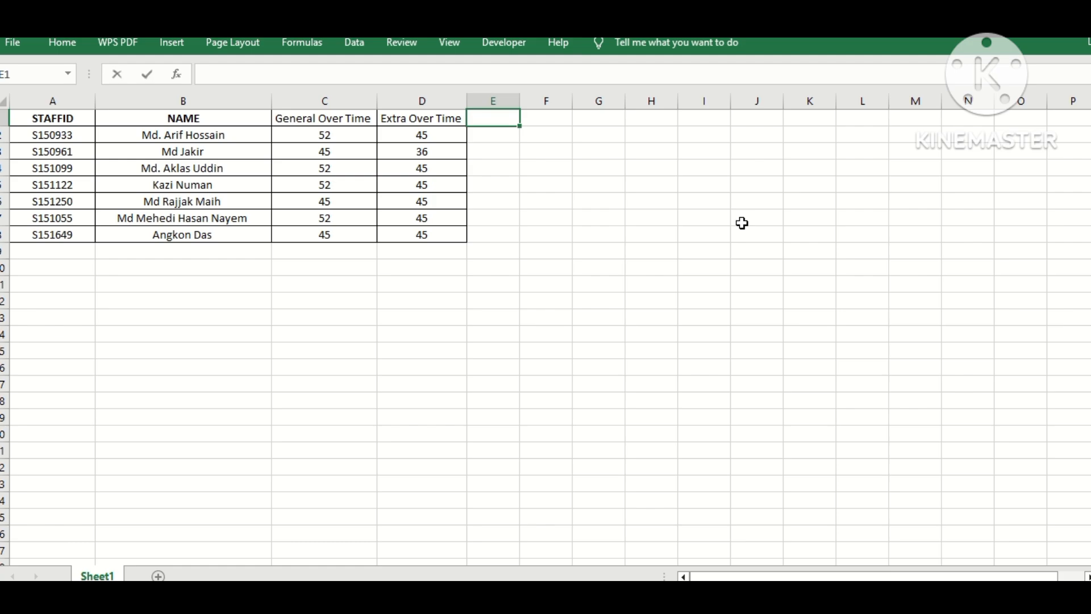
type("Total")
left_click(547, 185)
left_click(575, 236)
left_click(495, 120)
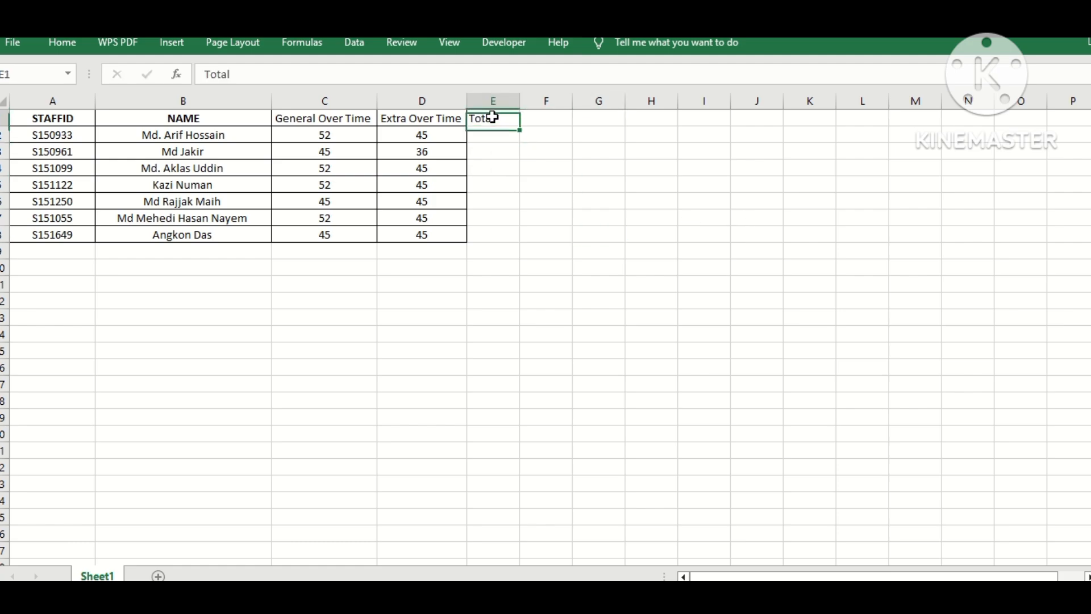
Step: Apply all borders to the Total column E1:E8
left_click(88, 43)
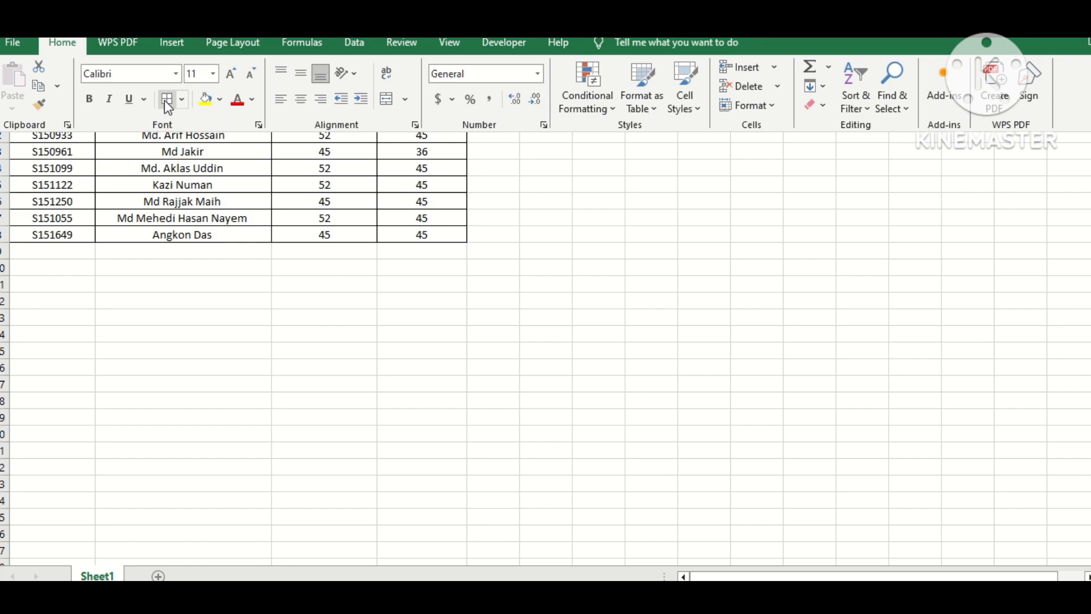
left_click_drag(481, 119, 489, 233)
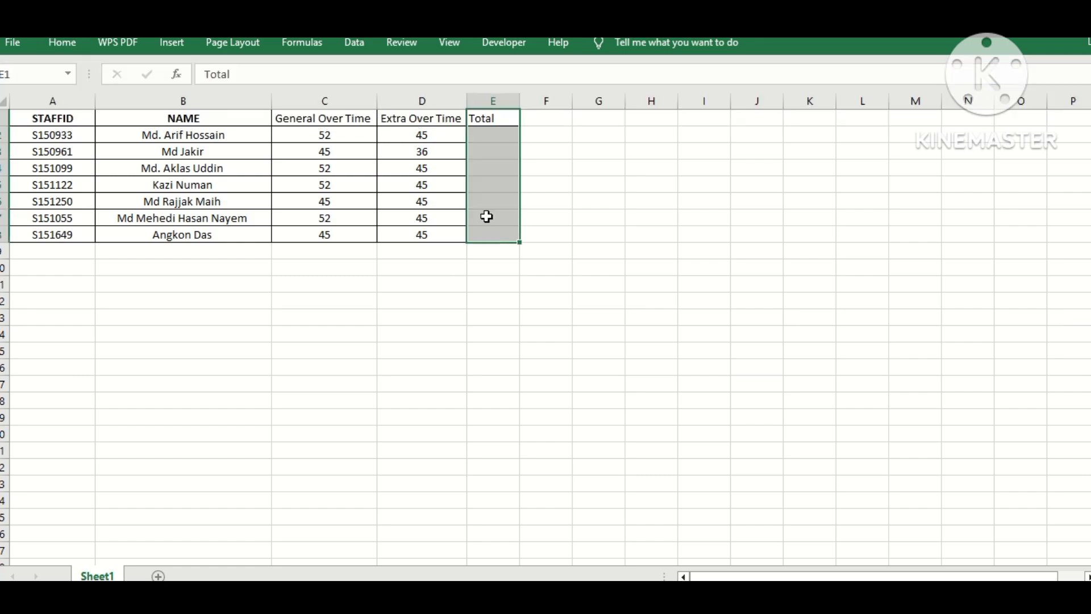
left_click(61, 44)
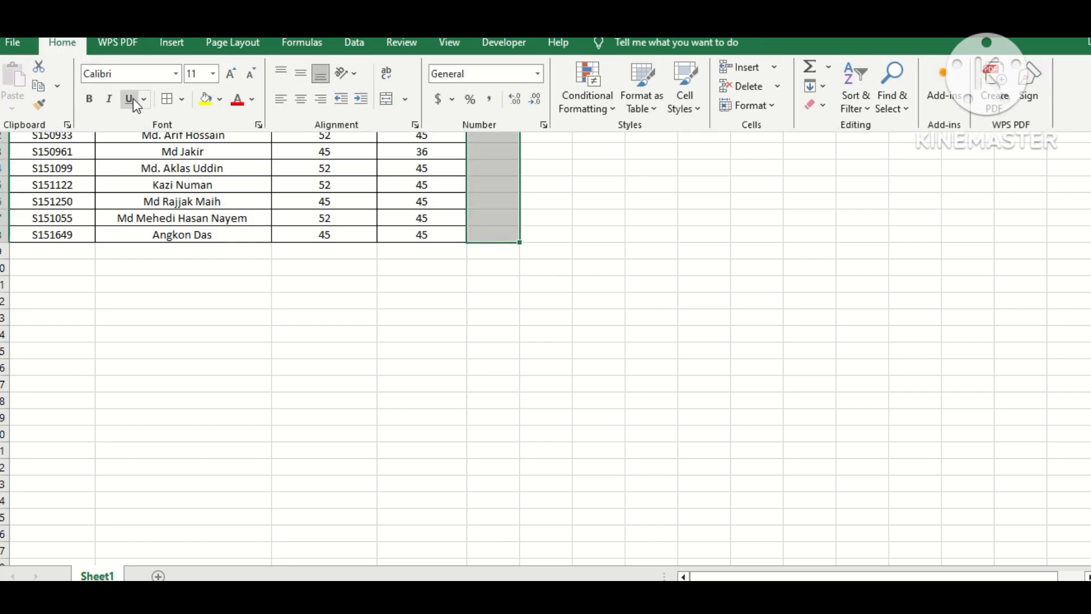
left_click(165, 100)
left_click(705, 234)
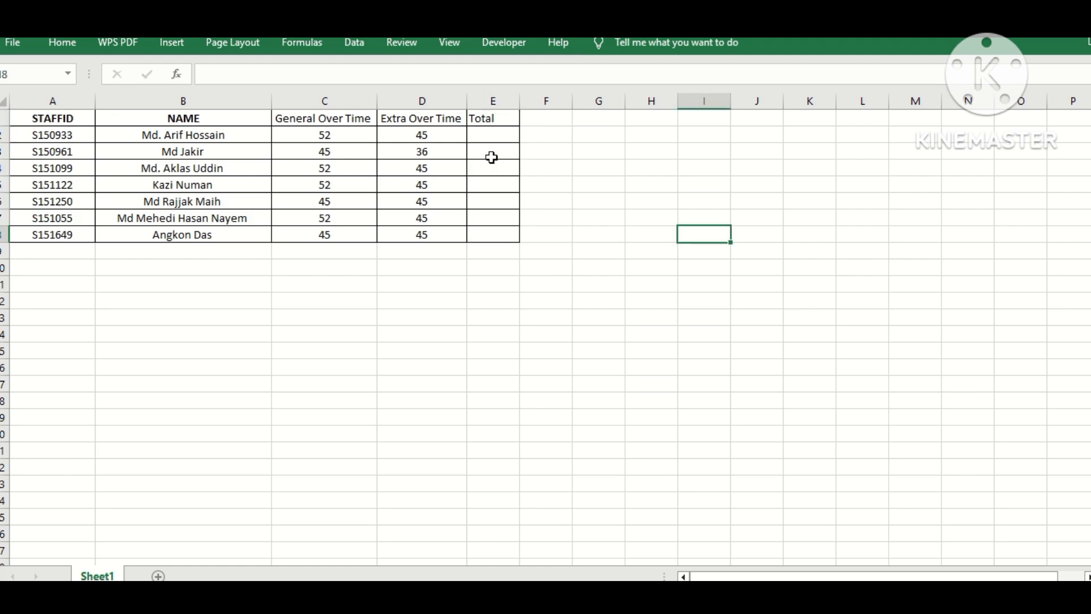
Step: Enter the formula =C2+D2 in E2 to total the overtime
left_click(491, 134)
type("=")
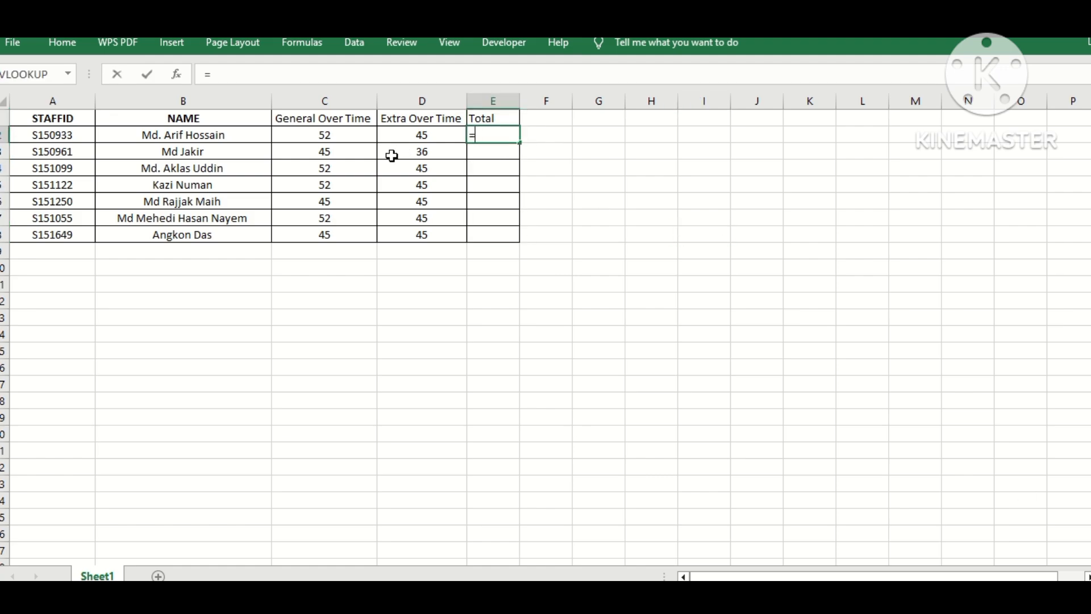
left_click(345, 136)
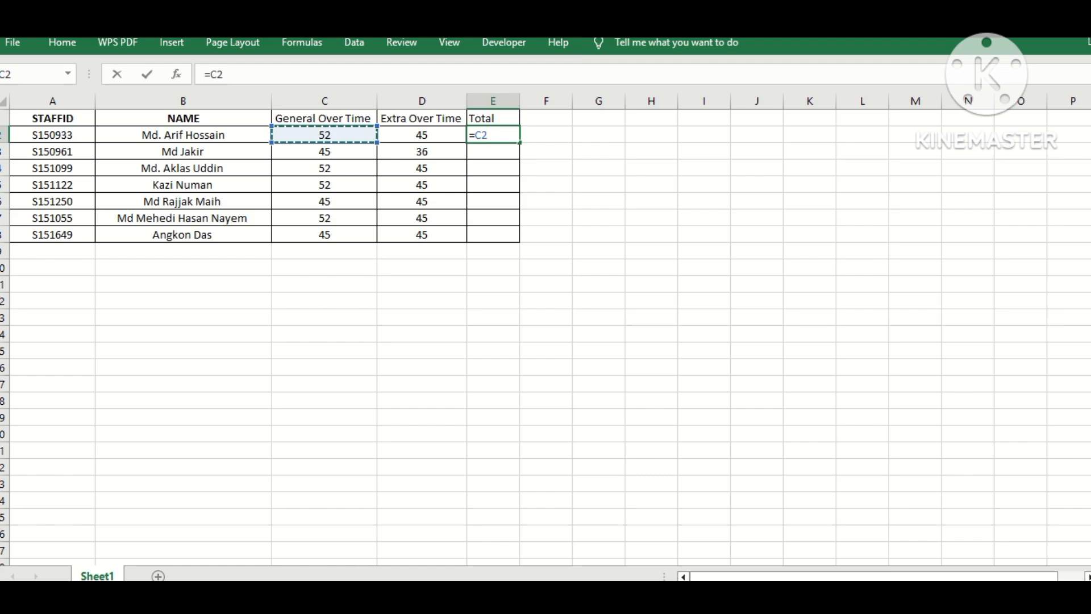
type("+")
left_click(435, 138)
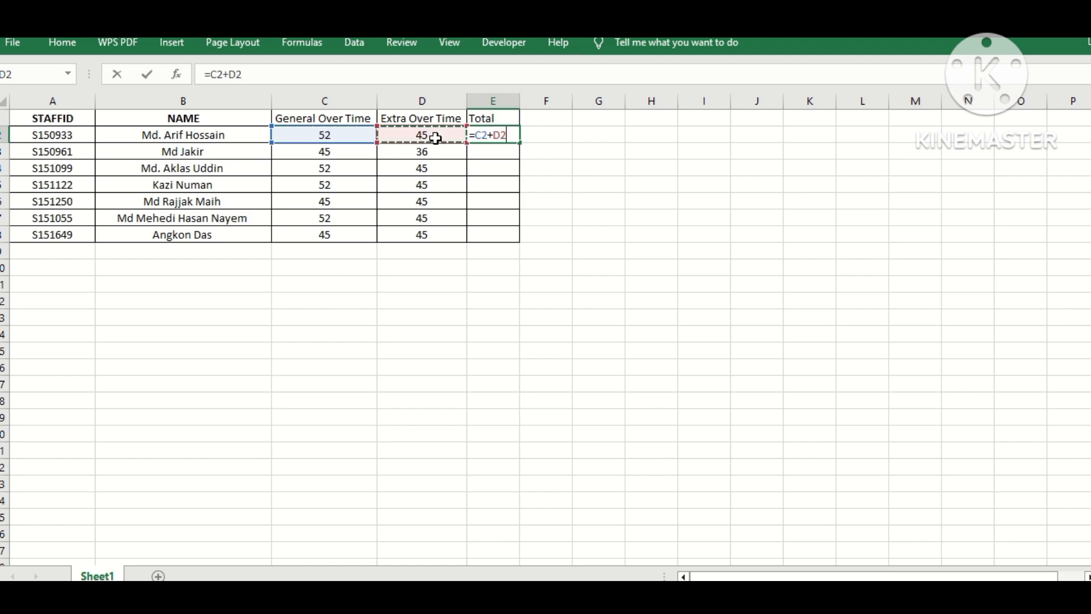
key("Return")
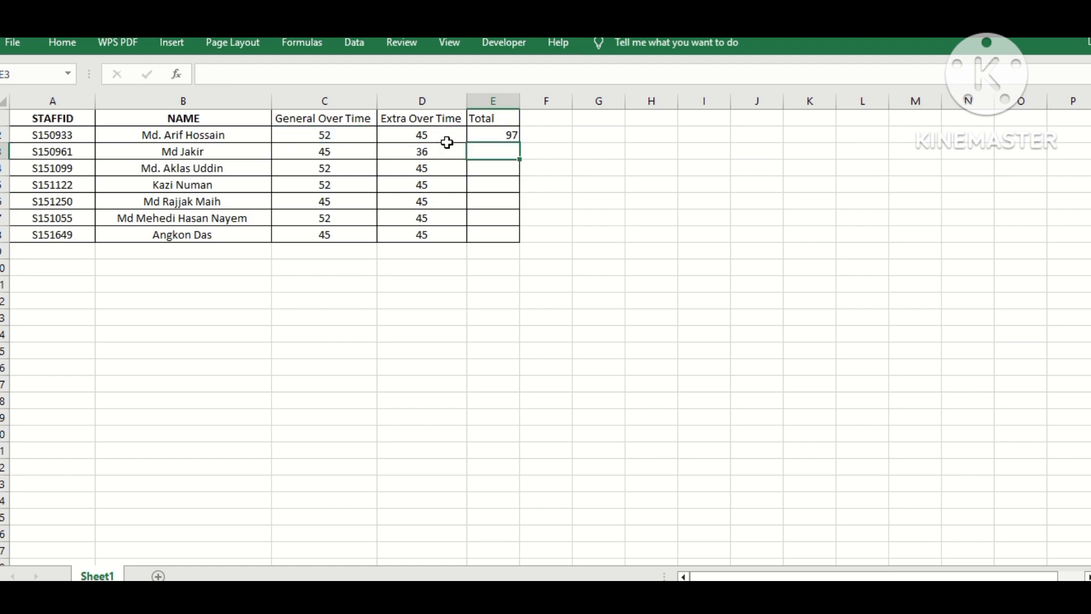
Step: Fill the total formula down from E2 to E8
left_click(503, 140)
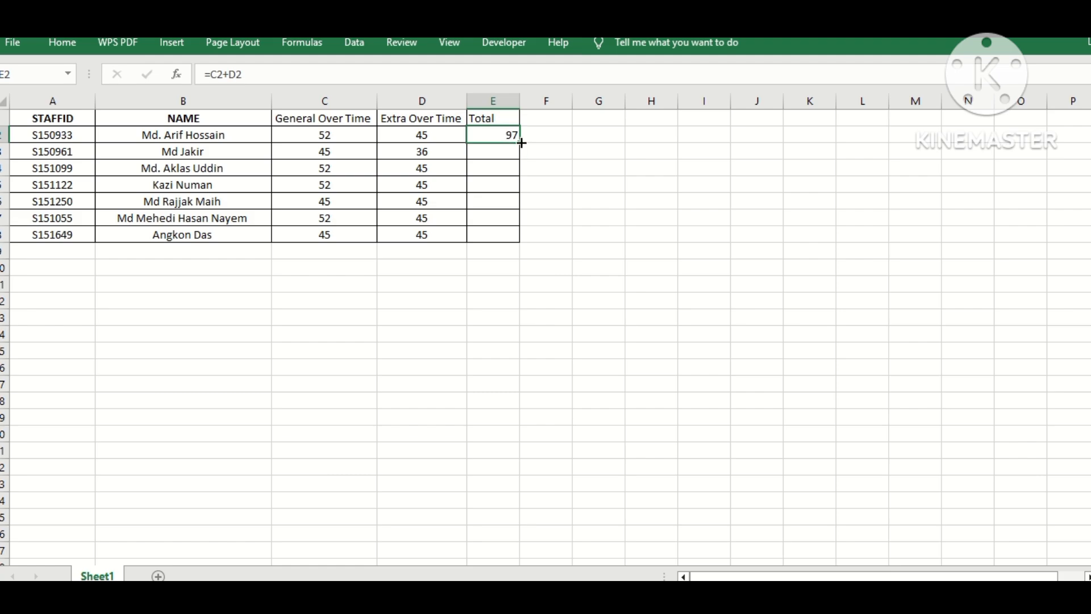
left_click_drag(522, 142, 522, 241)
left_click(587, 115)
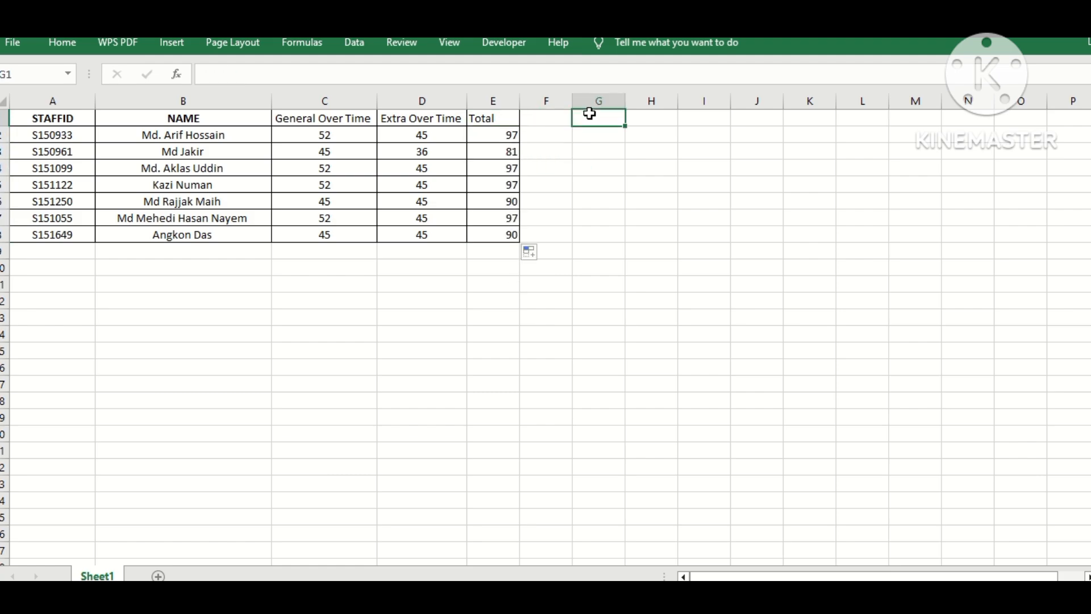
Step: Clear the existing totals from the Total column E2:E8
left_click(512, 133)
left_click_drag(511, 133, 506, 267)
key("Delete")
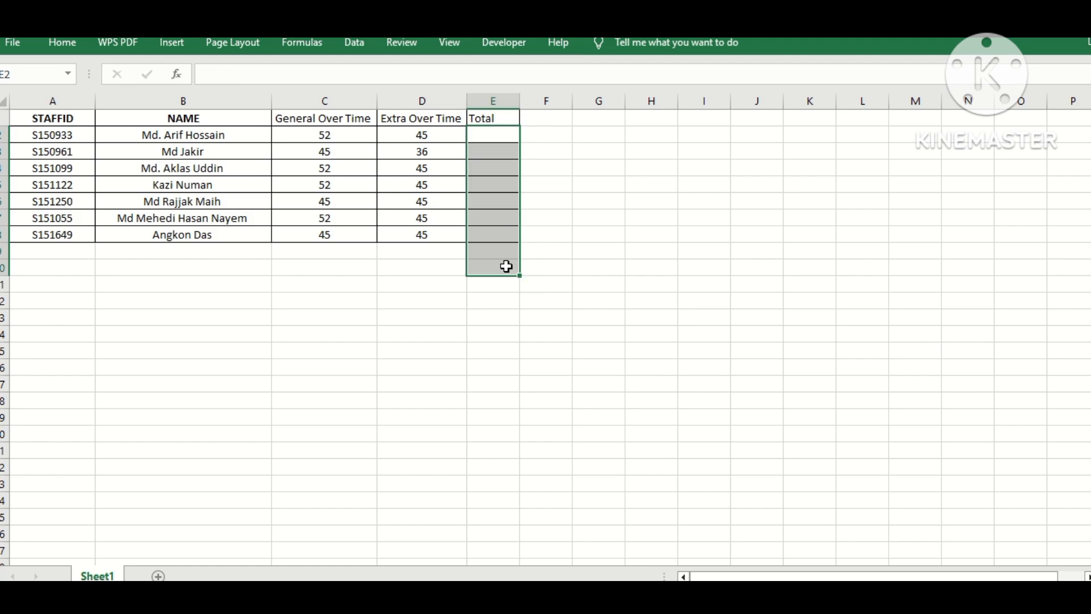
Step: Enter the formula =SUM(C2+D2) in E2 to total both overtime columns
left_click(490, 135)
type("=")
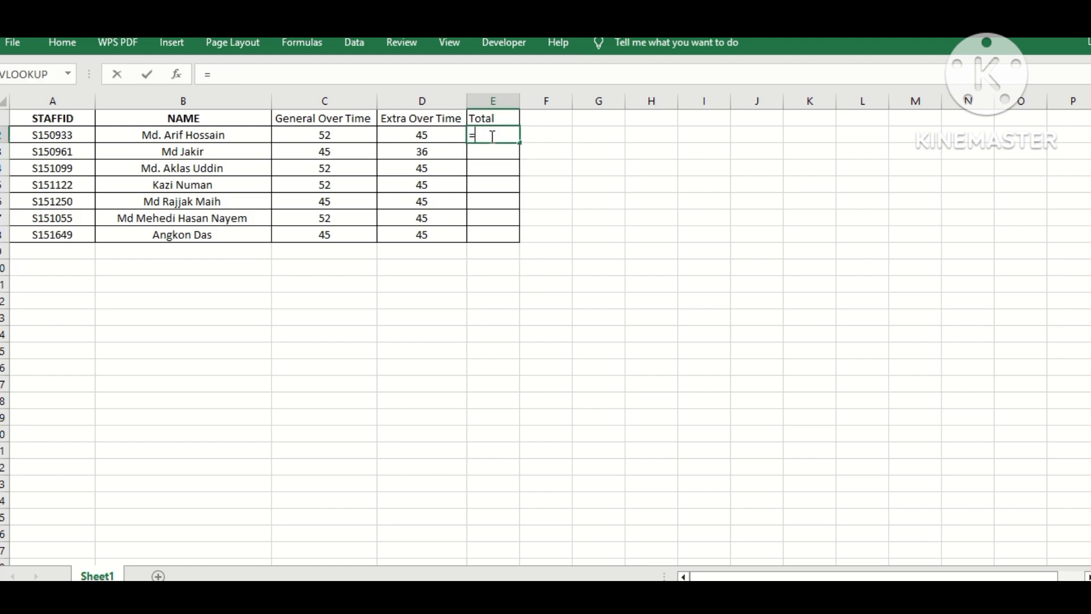
type("Su")
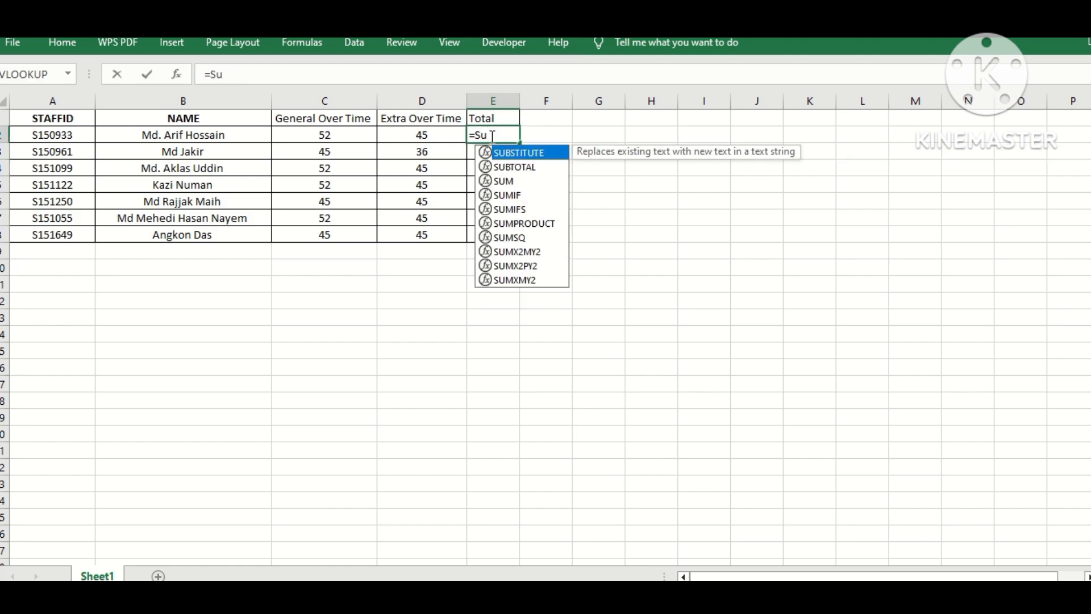
type("m")
double_click(504, 153)
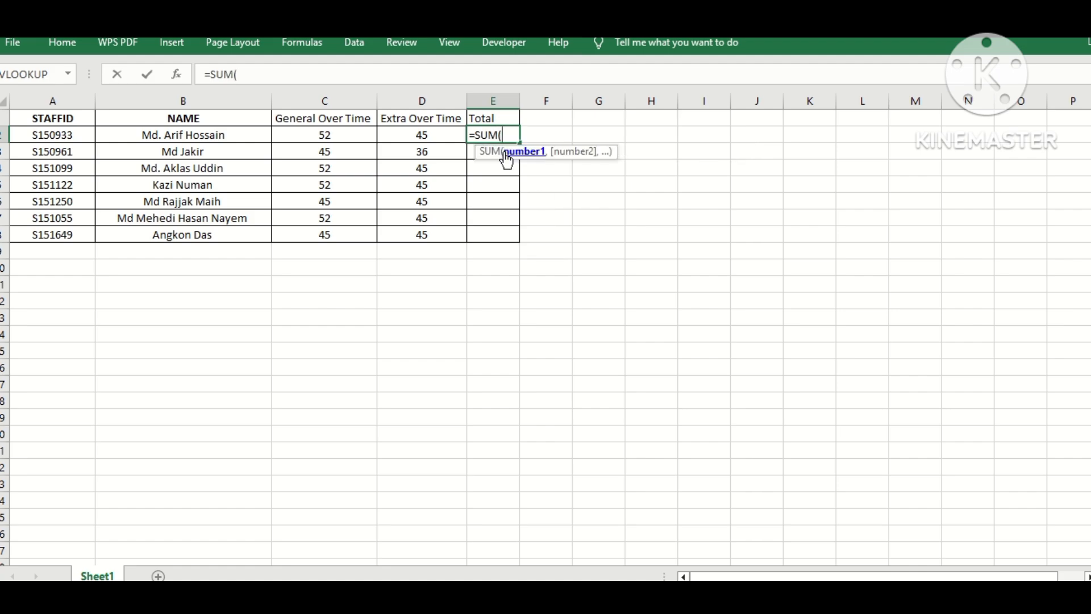
left_click(323, 137)
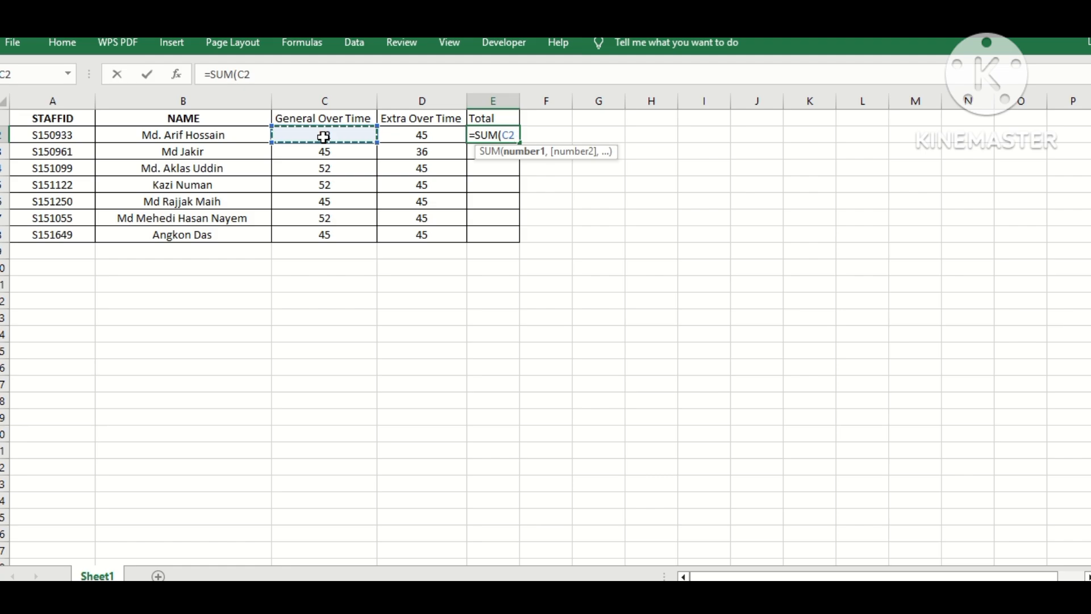
type("+")
left_click(415, 137)
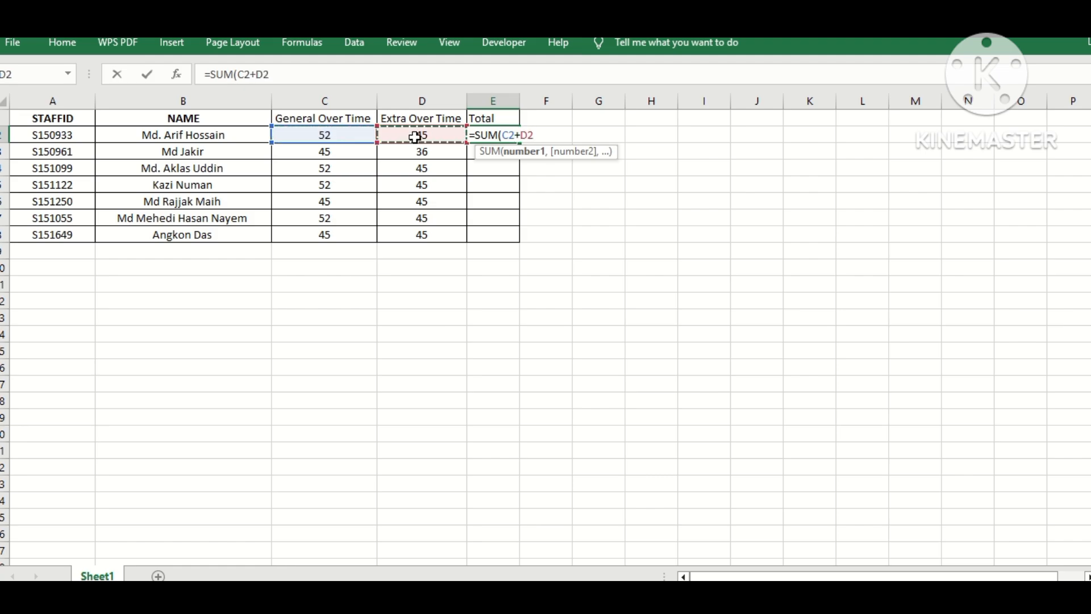
type(")")
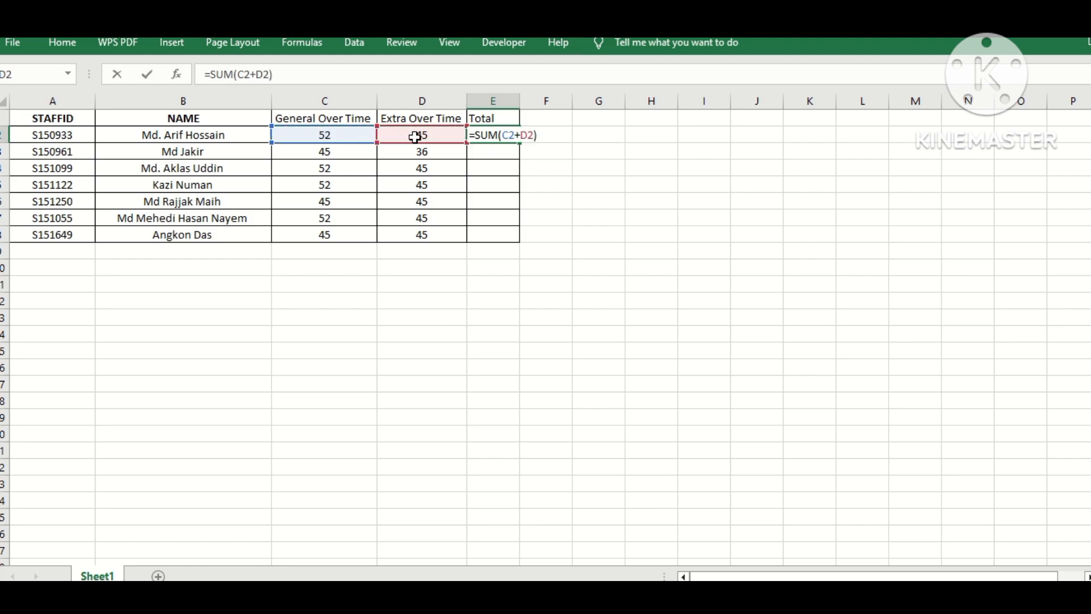
key("Return")
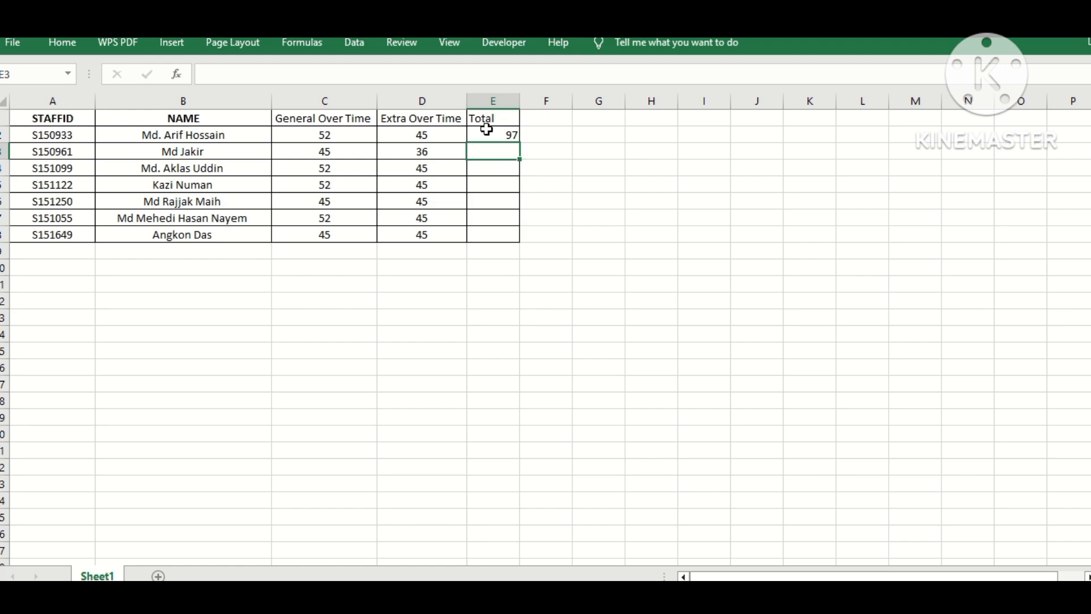
Step: Fill the SUM total formula down from E2 through E8
left_click(503, 137)
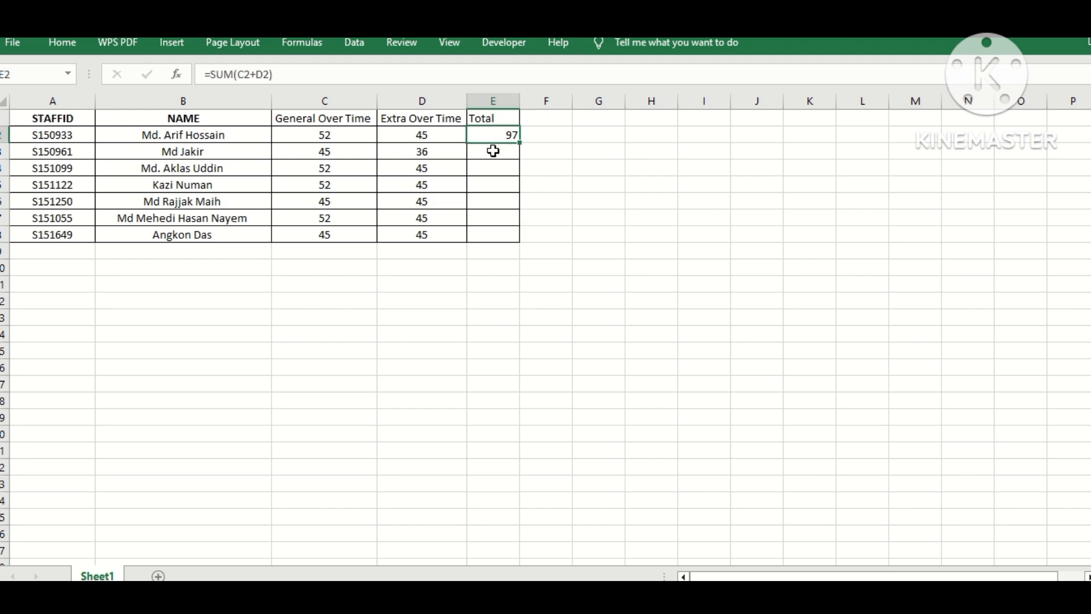
left_click(493, 150)
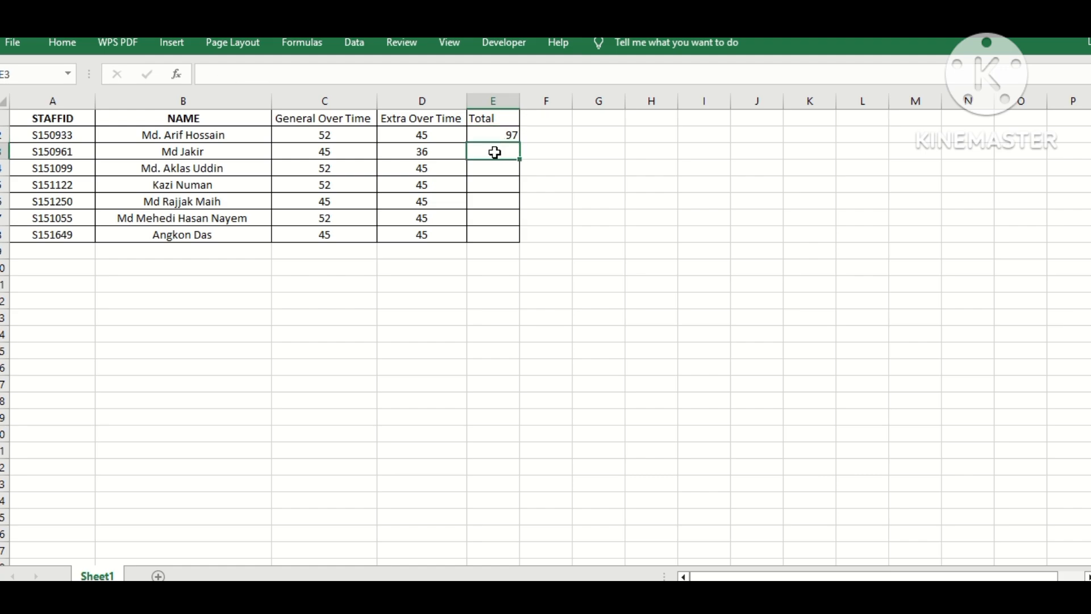
key("ctrl+d")
left_click(498, 183)
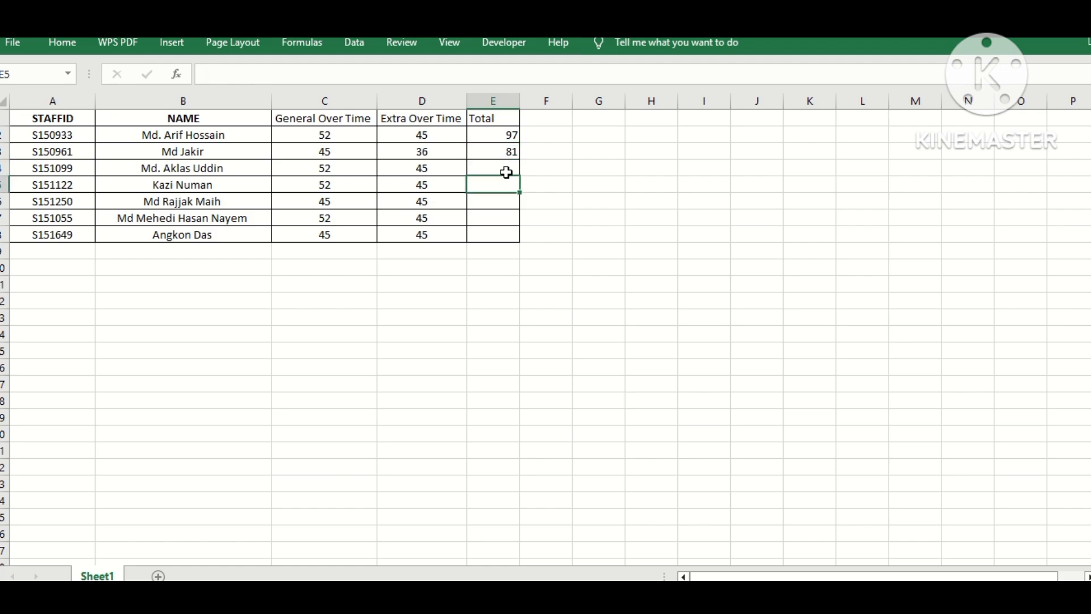
left_click(509, 154)
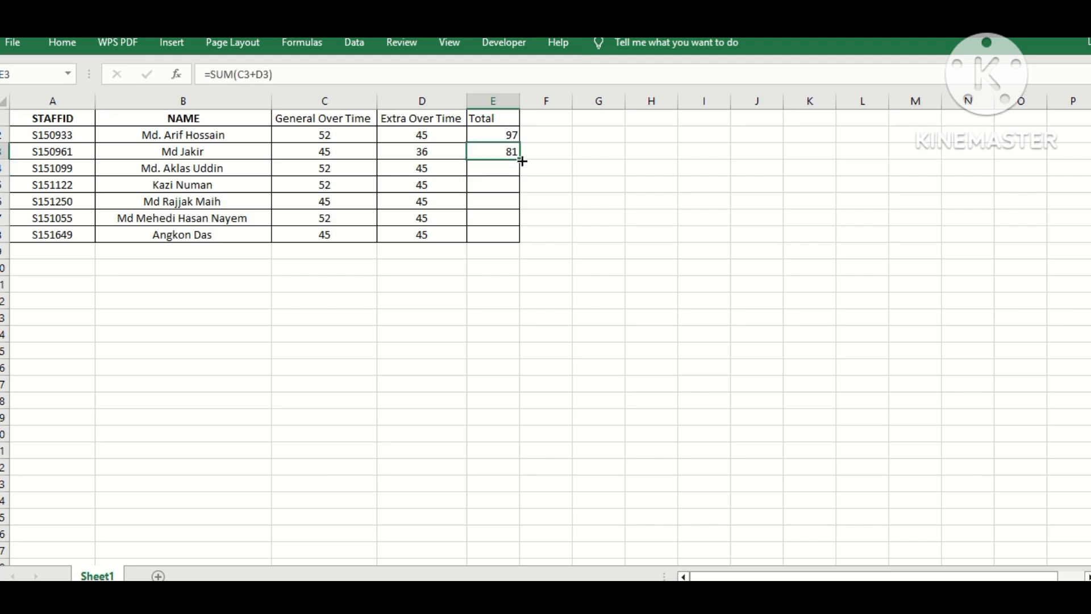
left_click_drag(522, 162, 520, 239)
left_click(484, 289)
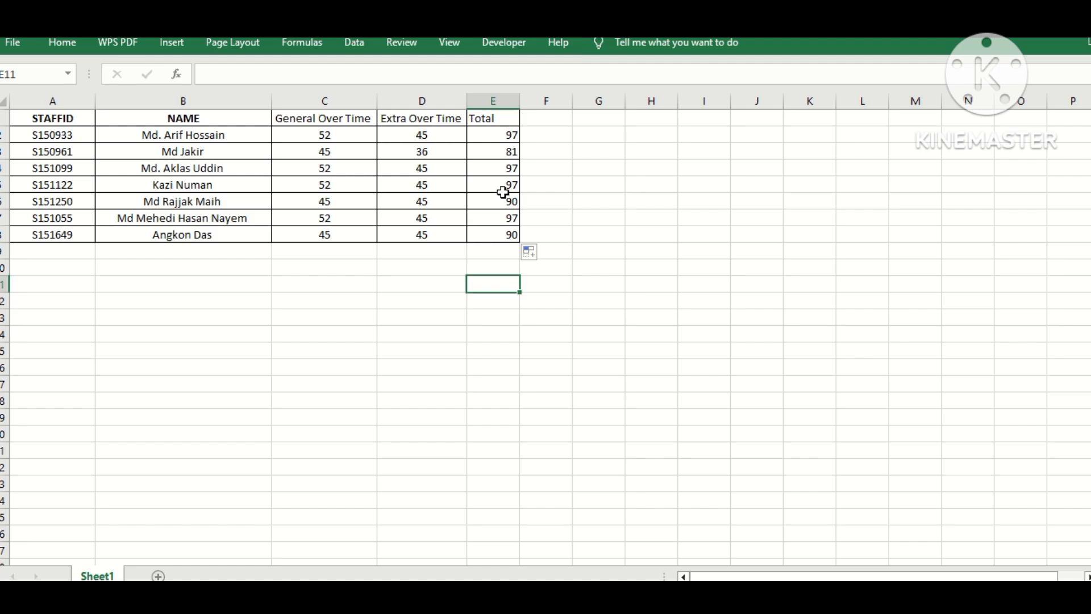
Step: Enter the formula =C2-D2 in F2 to compute the overtime difference
left_click(557, 190)
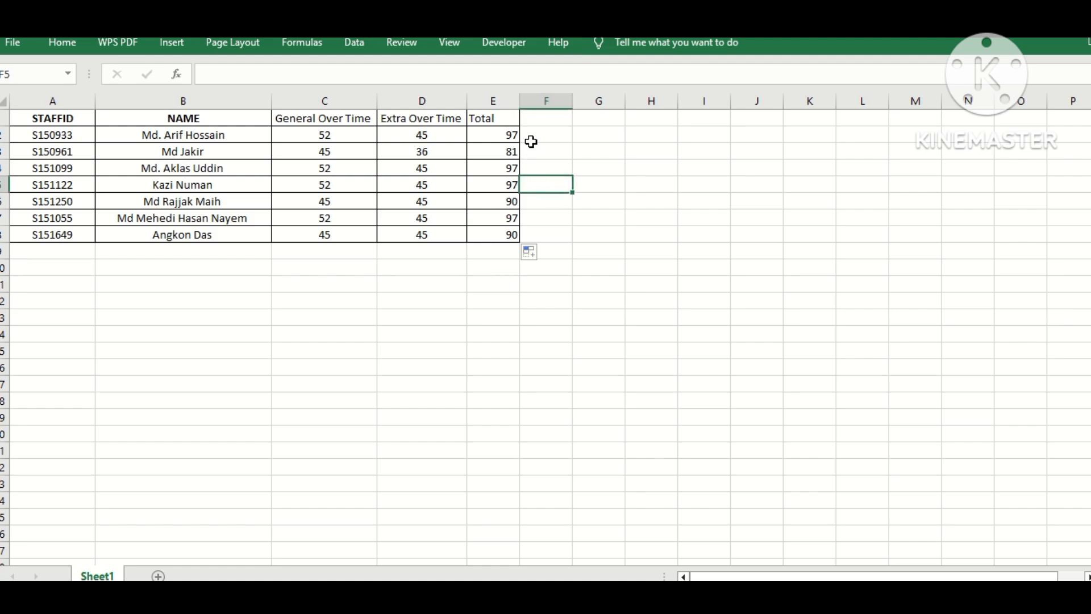
left_click(531, 121)
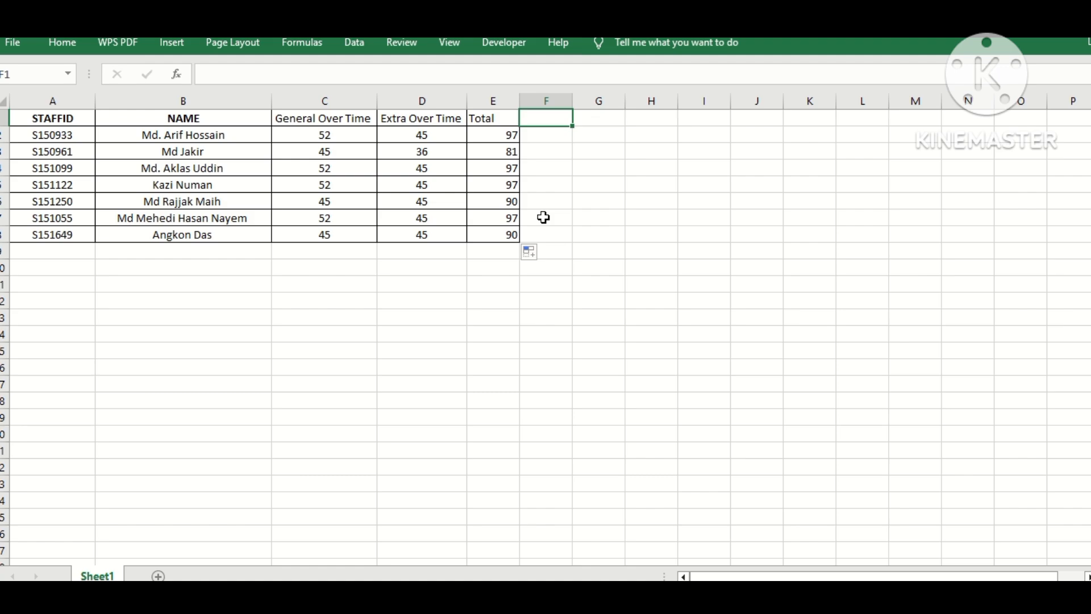
left_click(542, 136)
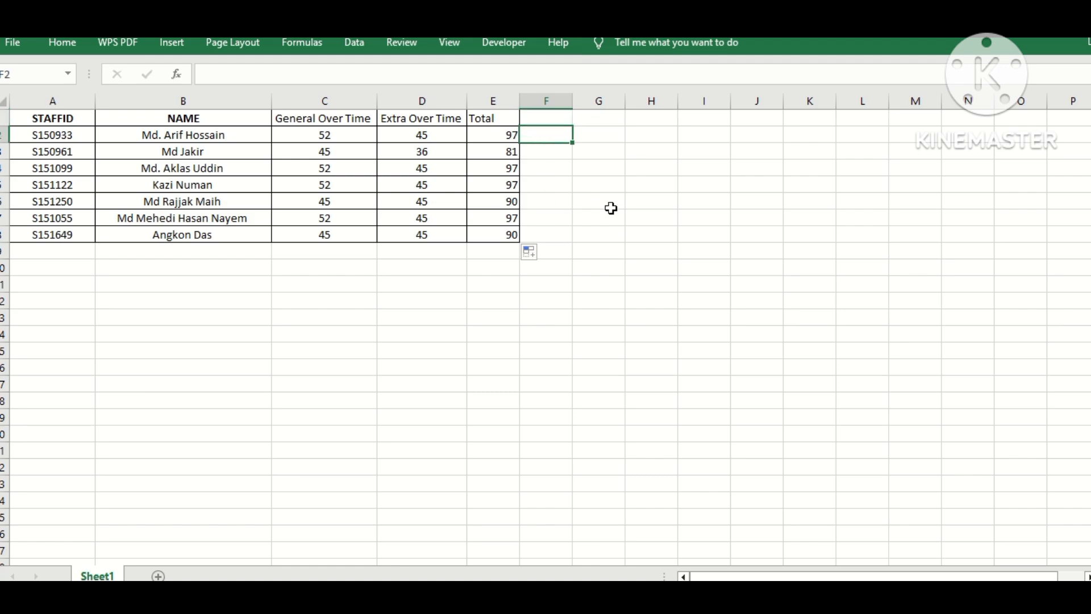
type("=")
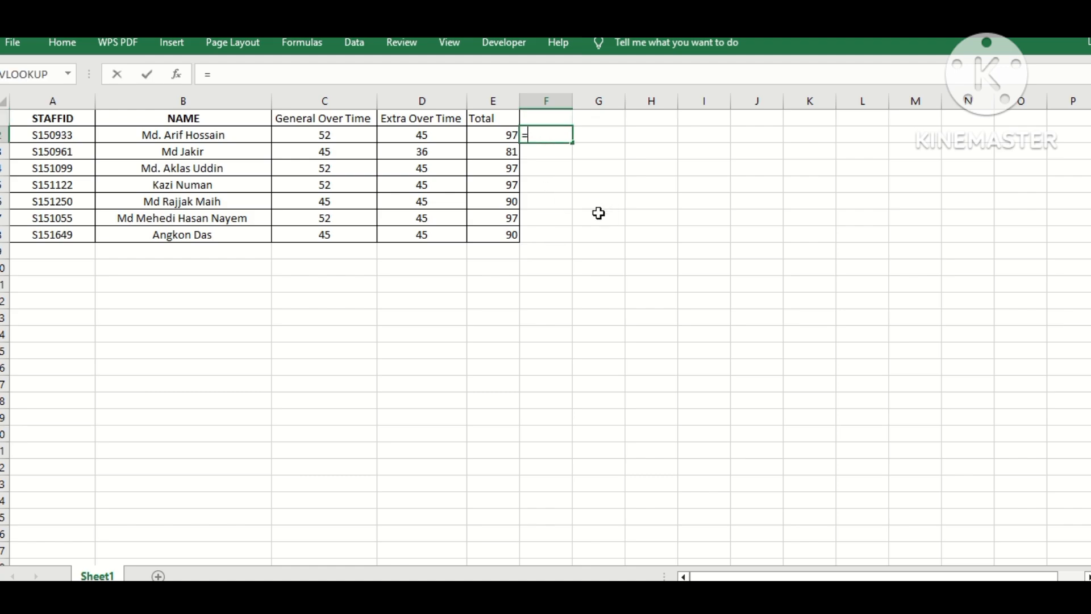
left_click(318, 134)
type("-")
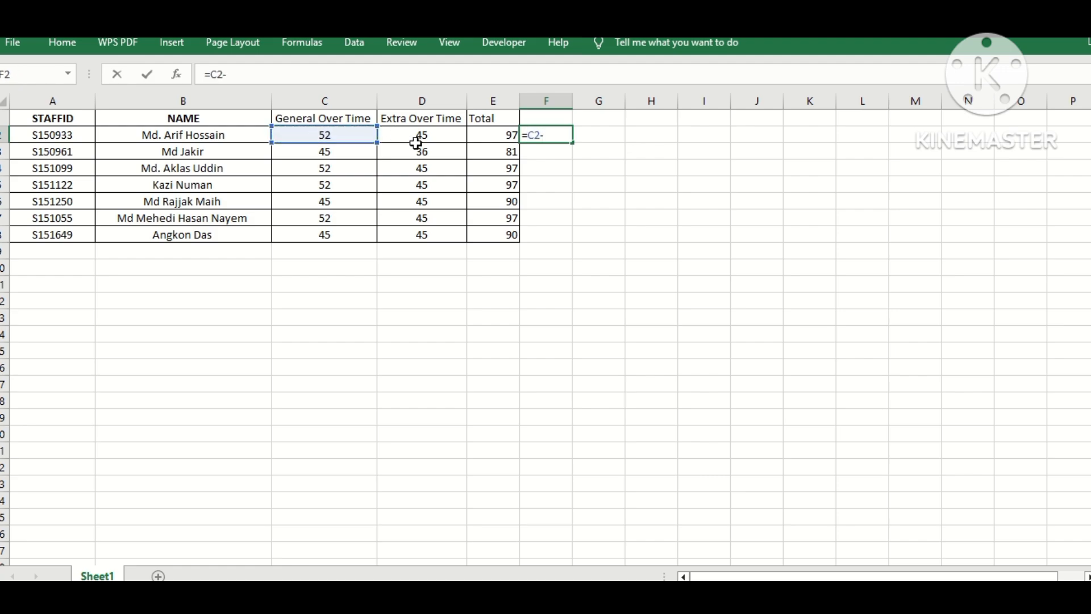
left_click(421, 138)
key("Return")
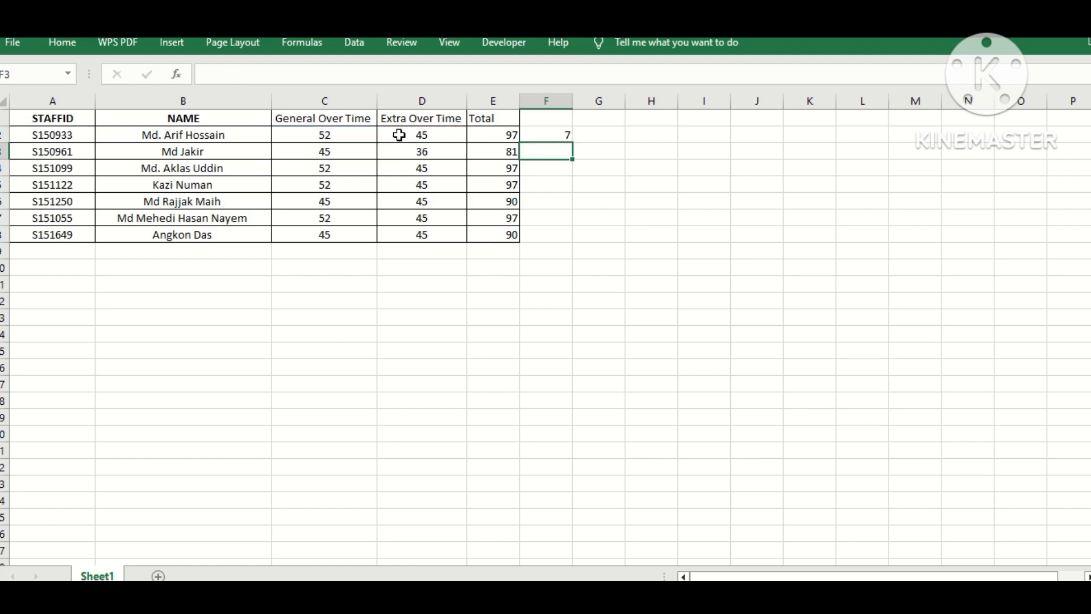
Step: Re-enter =C2-D2 in F2 and fill it down to F8
left_click(528, 138)
type("=")
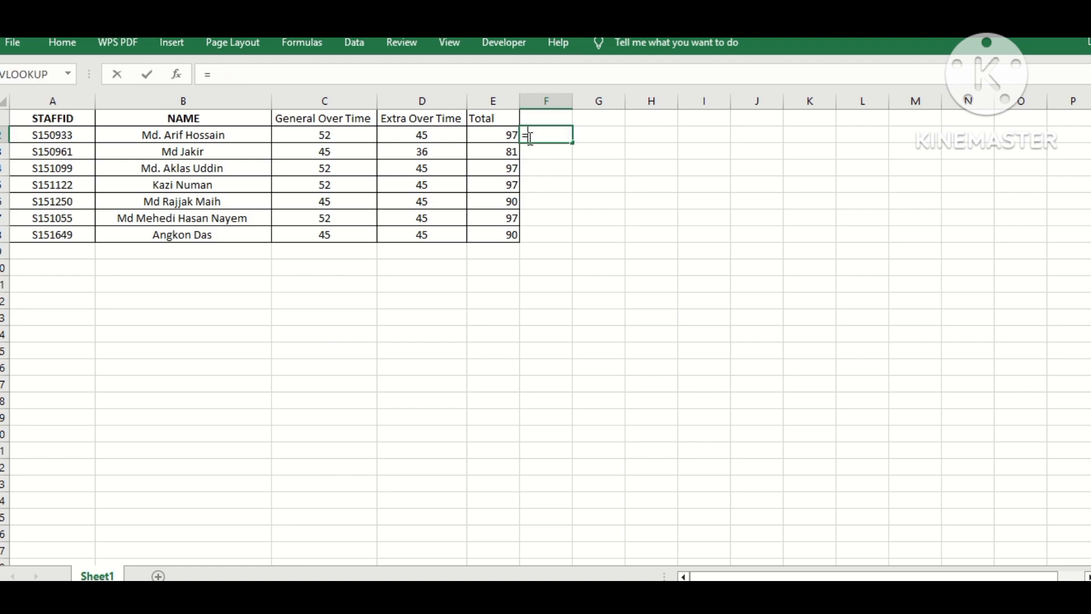
left_click(324, 134)
type("-")
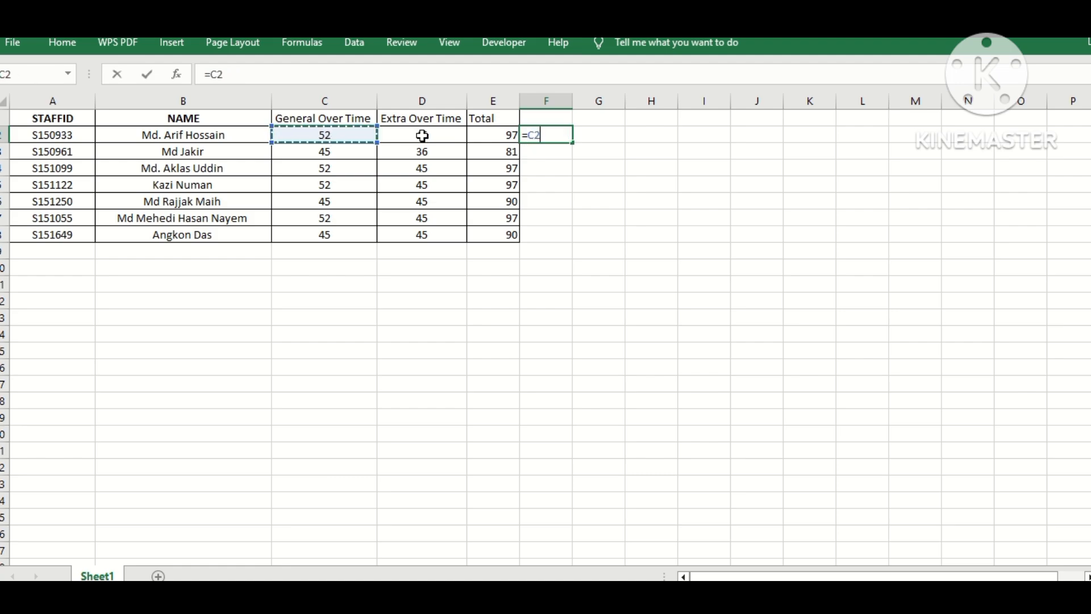
left_click(440, 137)
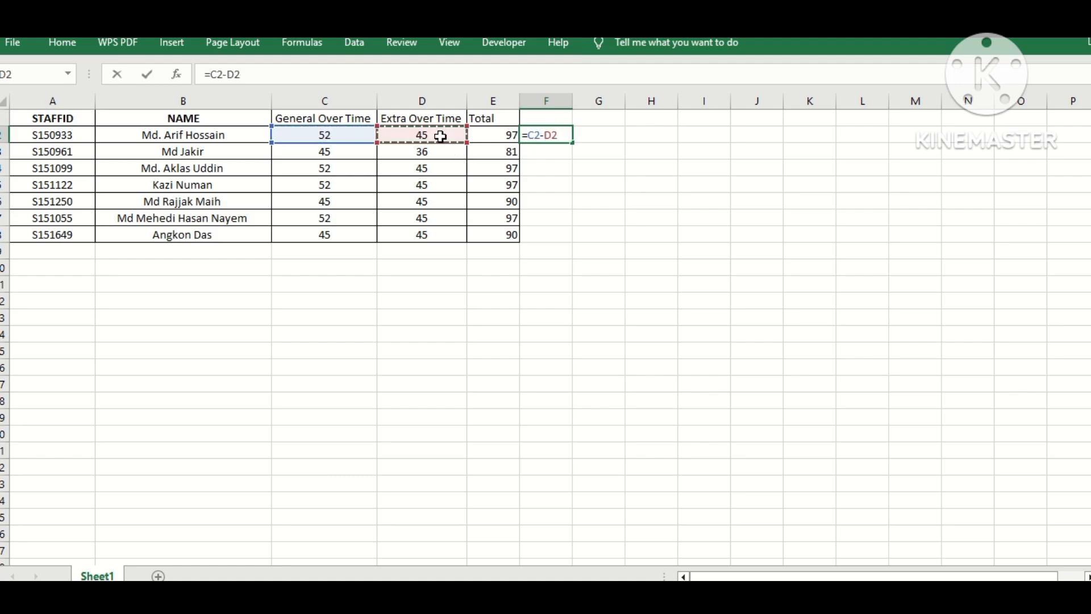
key("Return")
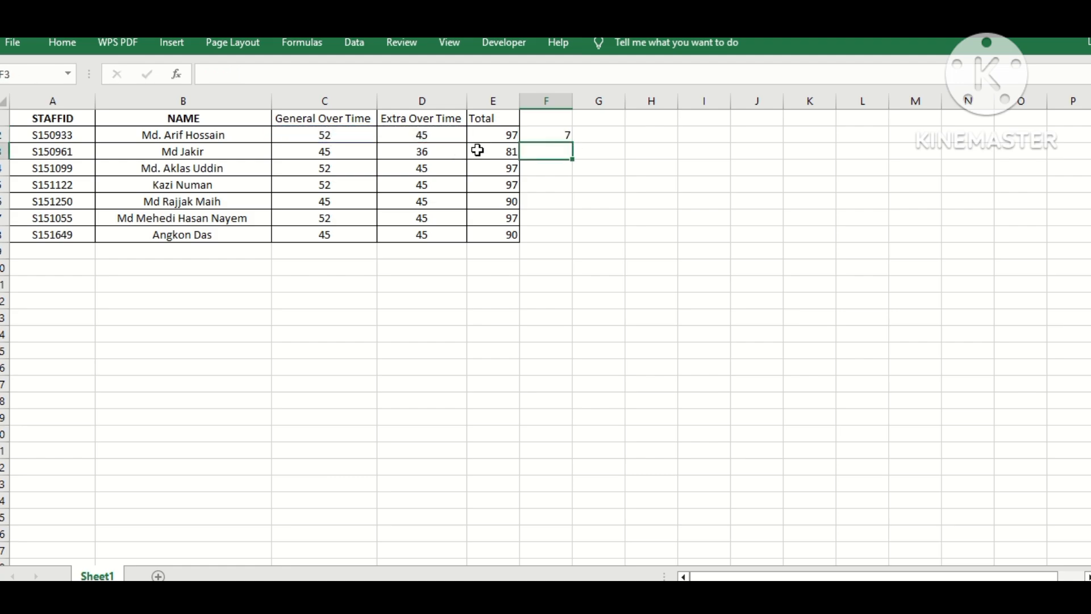
left_click(561, 137)
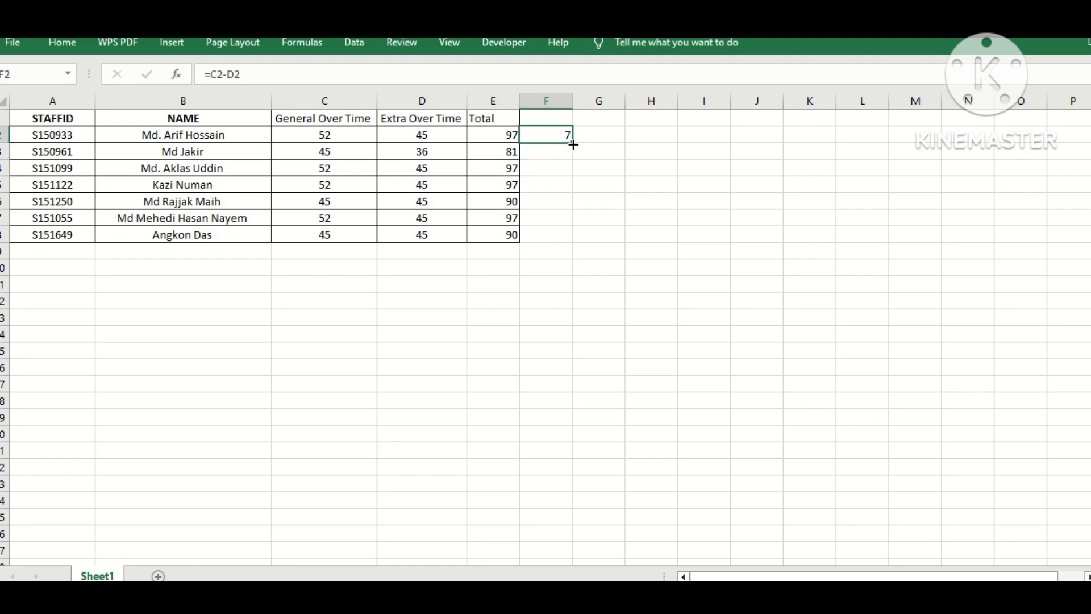
double_click(572, 143)
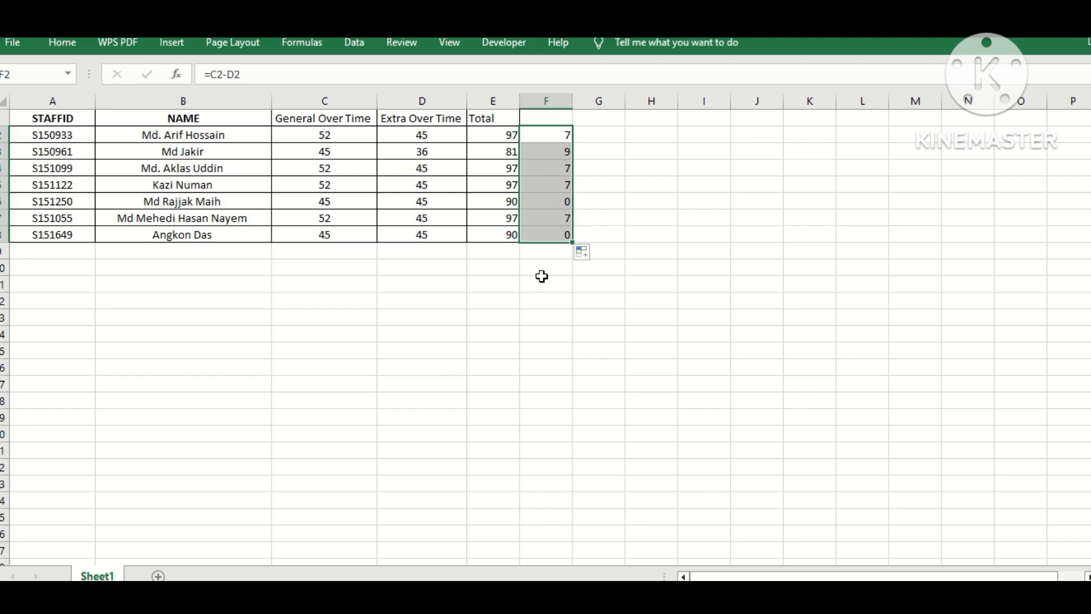
left_click(543, 279)
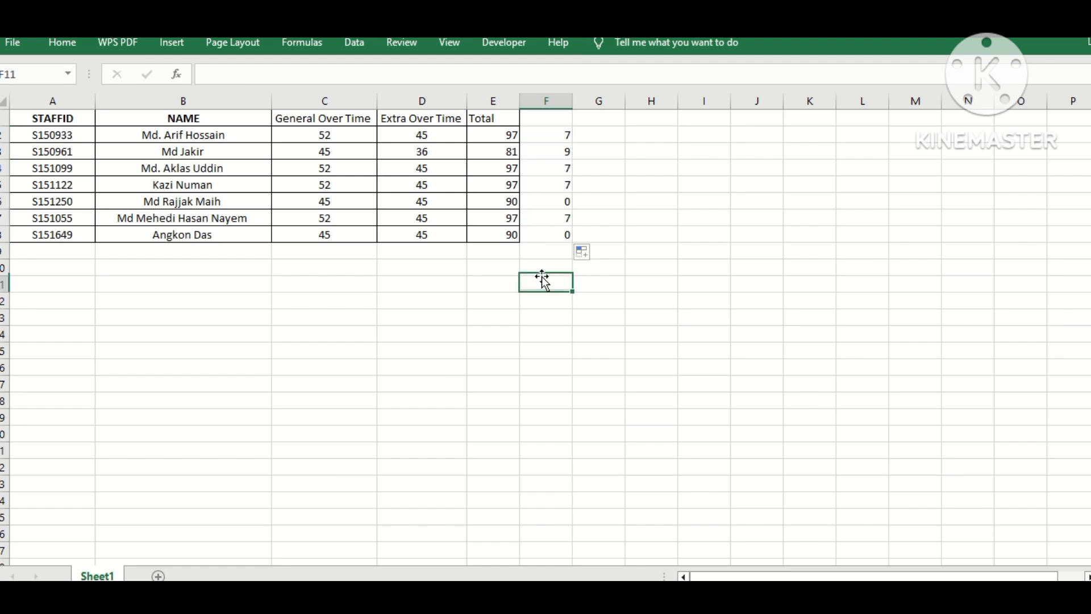
Step: Clear the difference formulas from F2:F8
left_click(549, 134)
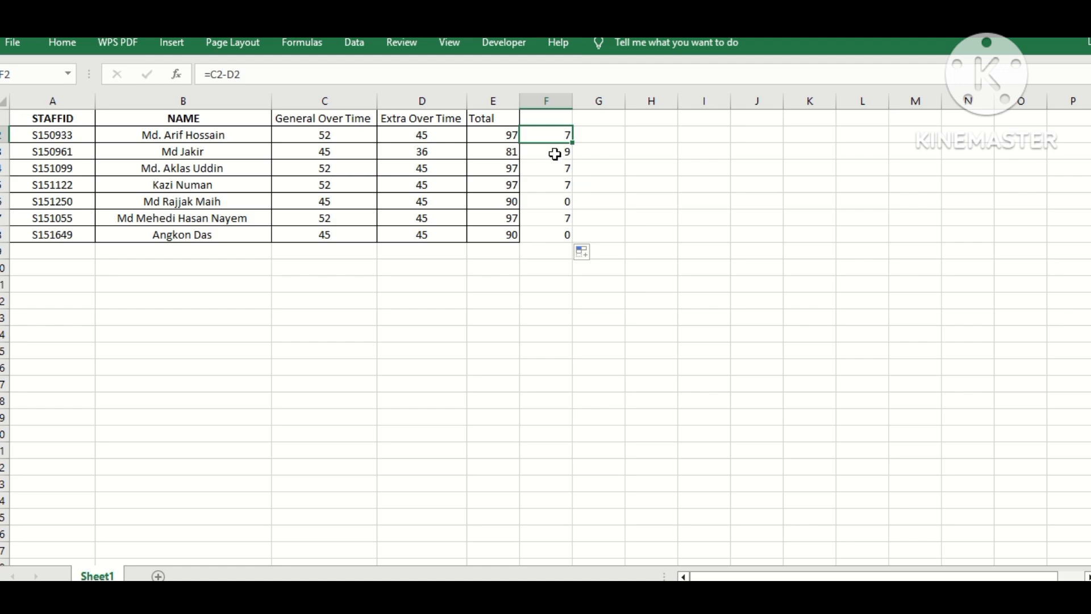
left_click_drag(553, 135, 565, 185)
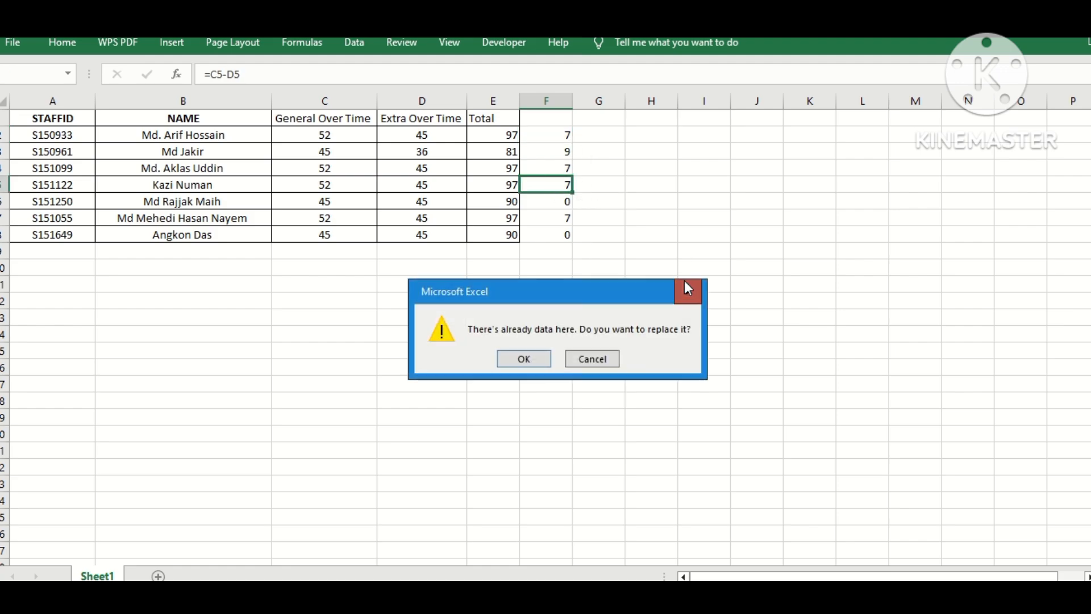
left_click(688, 284)
left_click_drag(544, 134, 540, 243)
left_click(618, 160)
key("ctrl+z")
key("Delete")
left_click(660, 253)
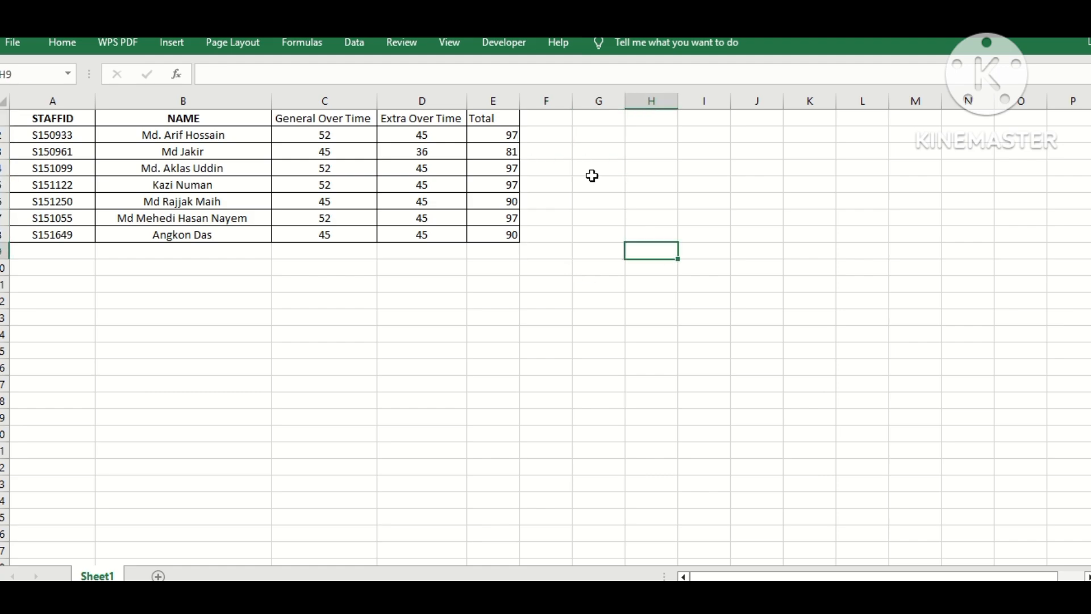
Step: Enter the heading "OT rate" in cell F1
left_click(561, 137)
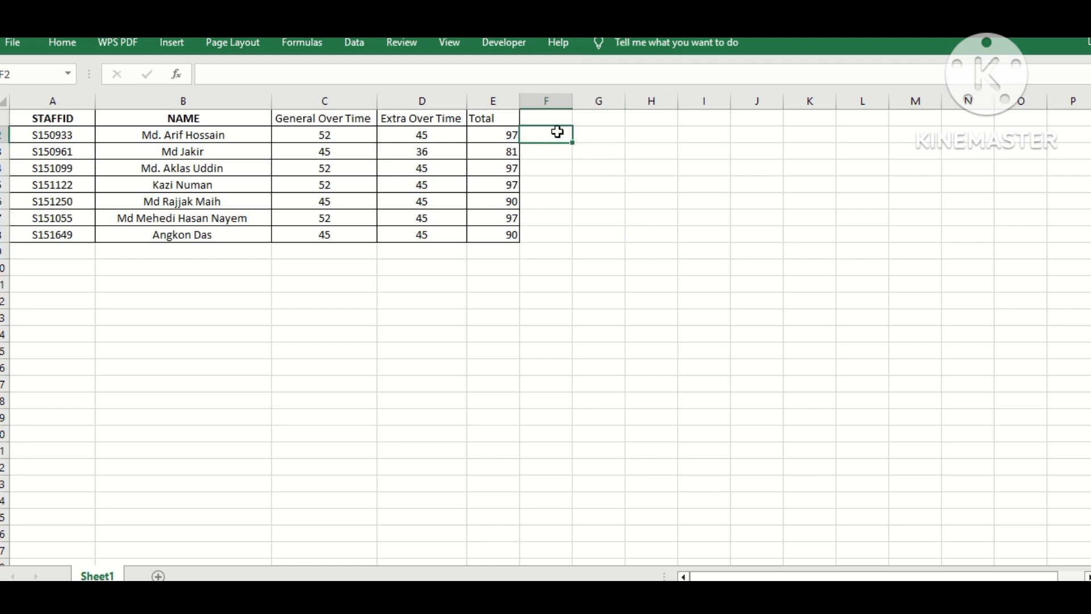
left_click(542, 116)
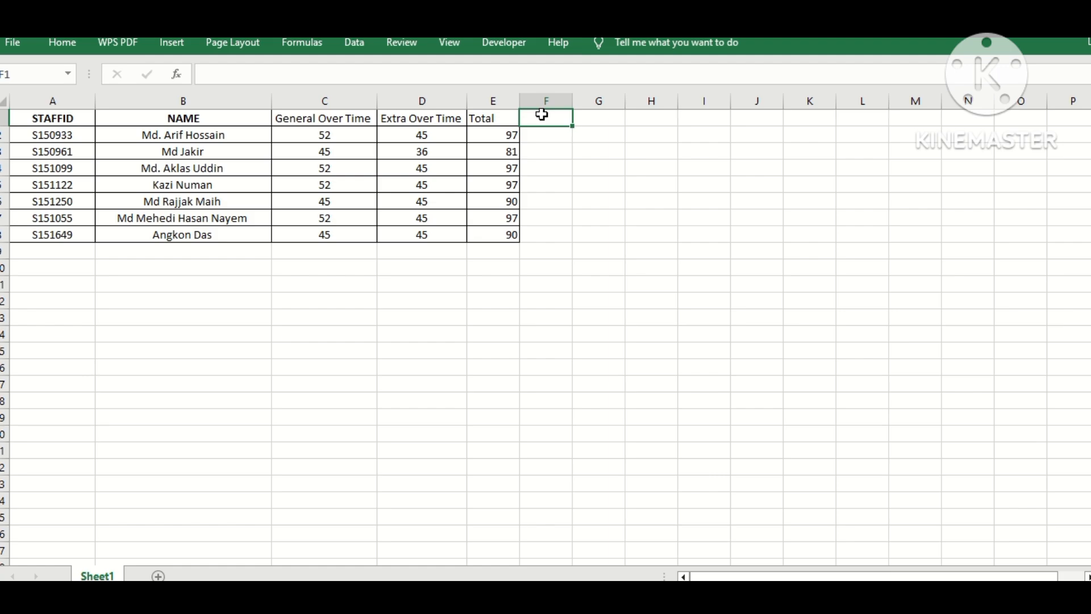
type("OT rate")
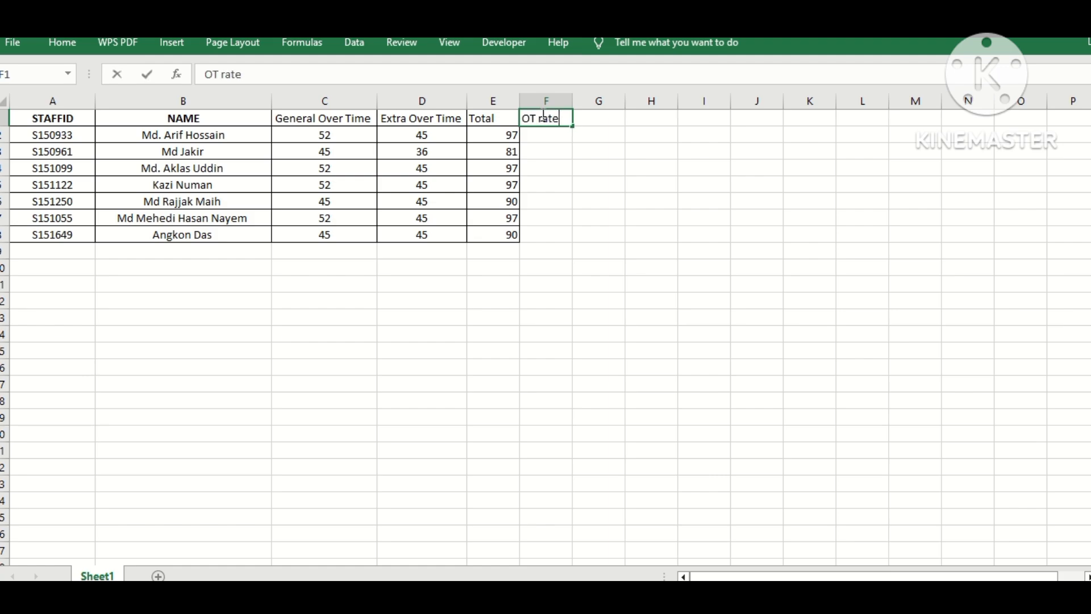
Step: Enter the OT rate 52.55 in F2 and fill it down to F8
left_click(541, 134)
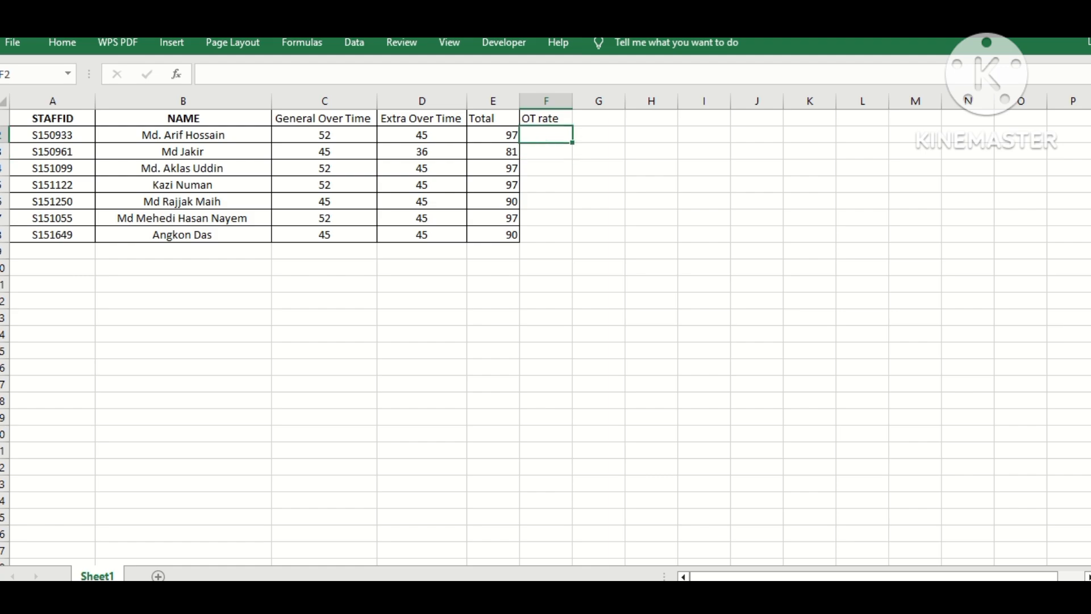
type("52.55")
left_click(682, 235)
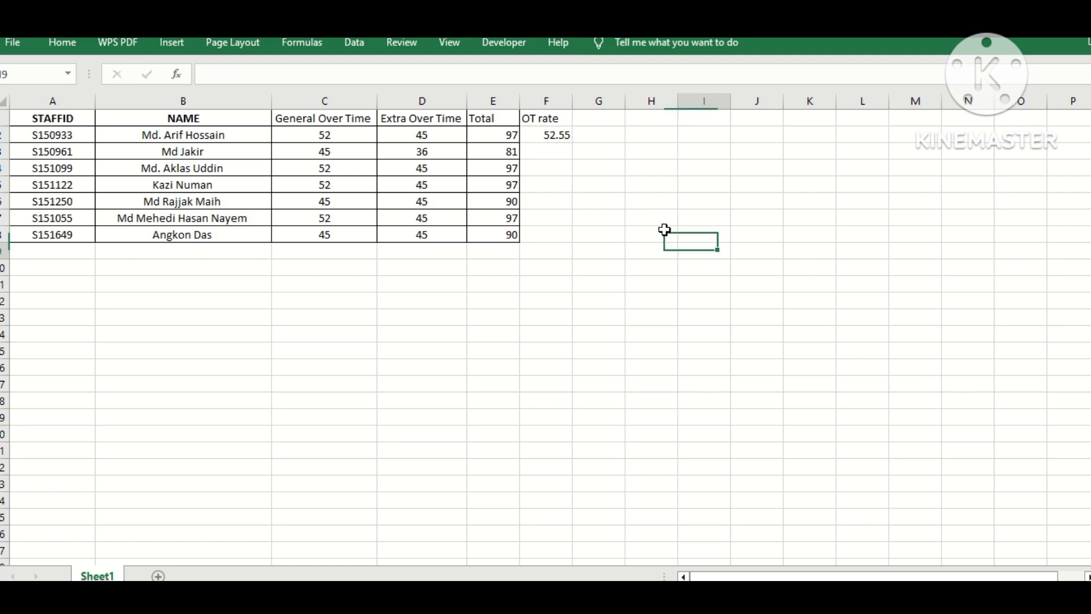
left_click(546, 134)
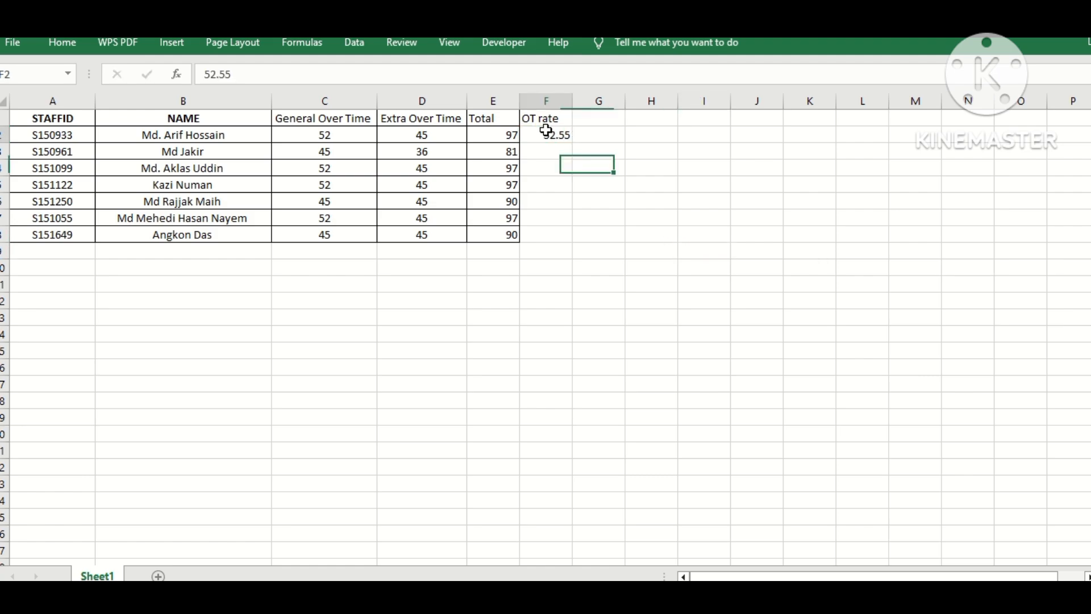
Step: Enter the heading "Amount" in cell G1
left_click(602, 190)
left_click(565, 121)
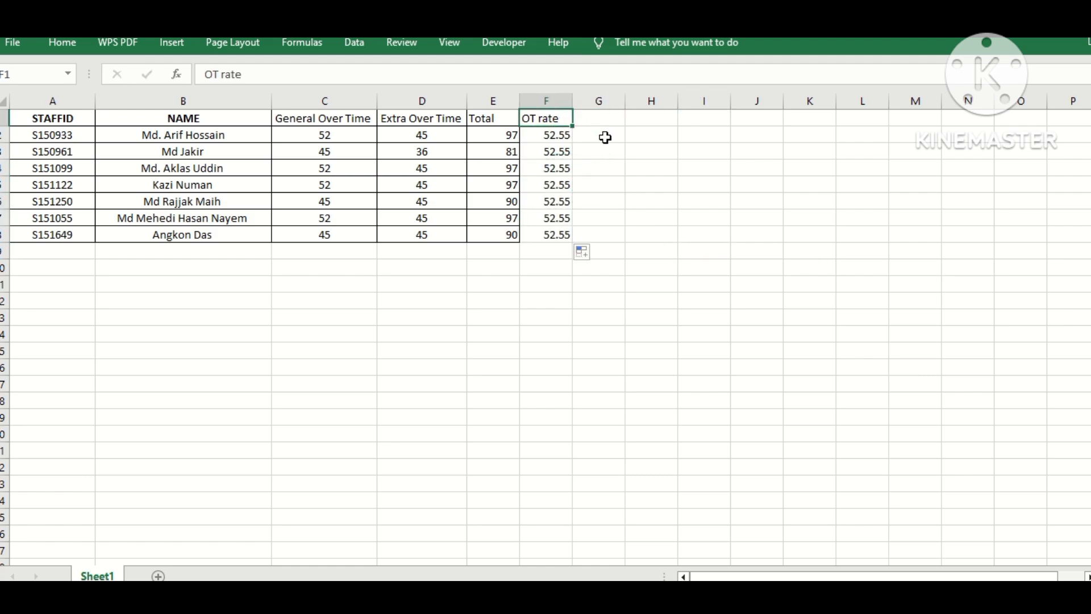
left_click(598, 125)
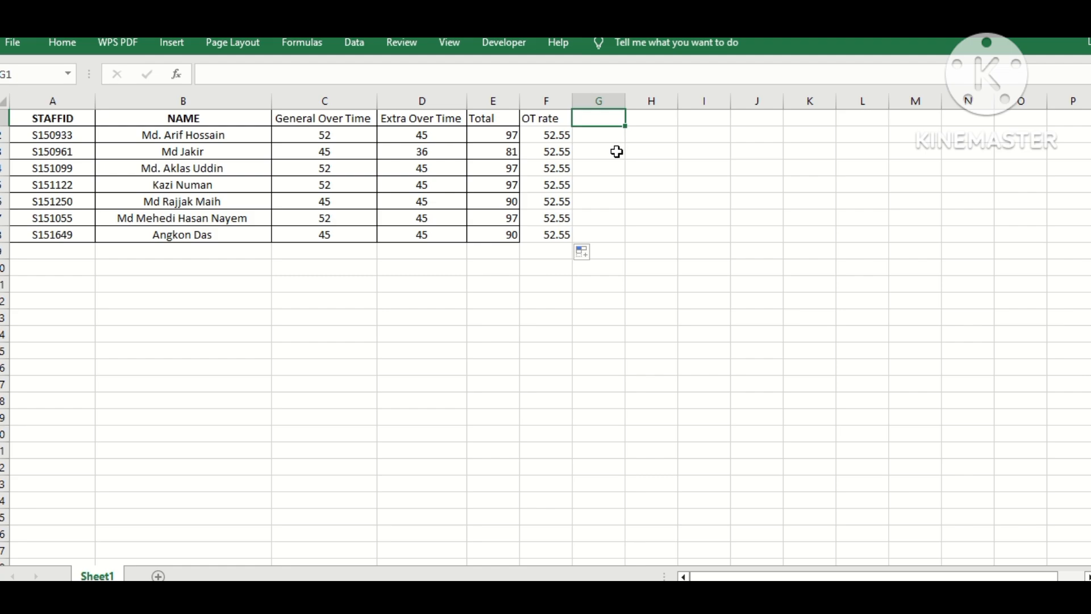
type("Am")
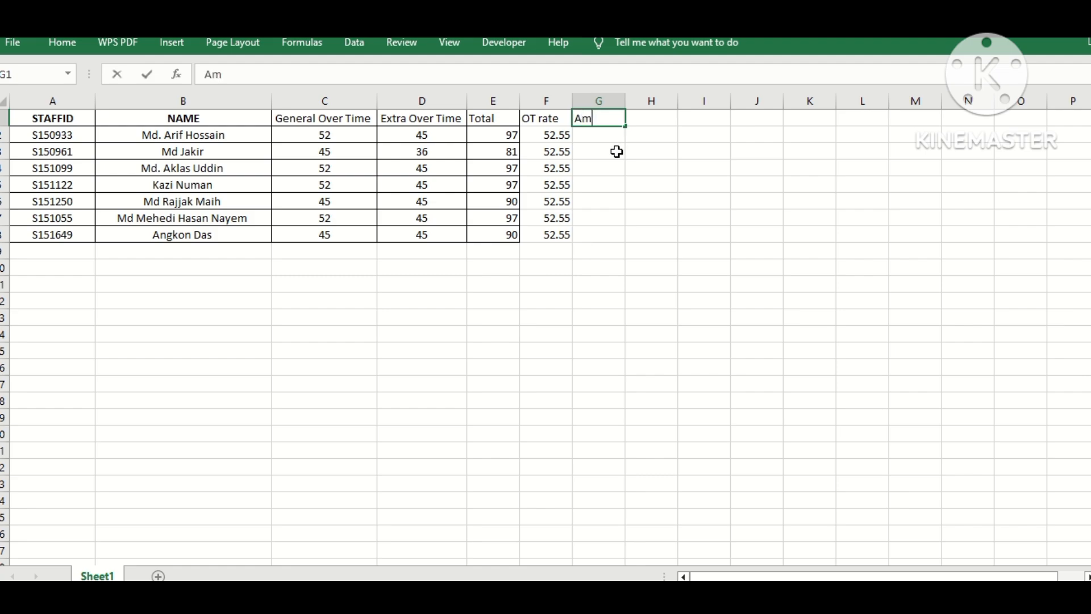
type("ount")
left_click_drag(613, 151, 608, 164)
left_click(594, 132)
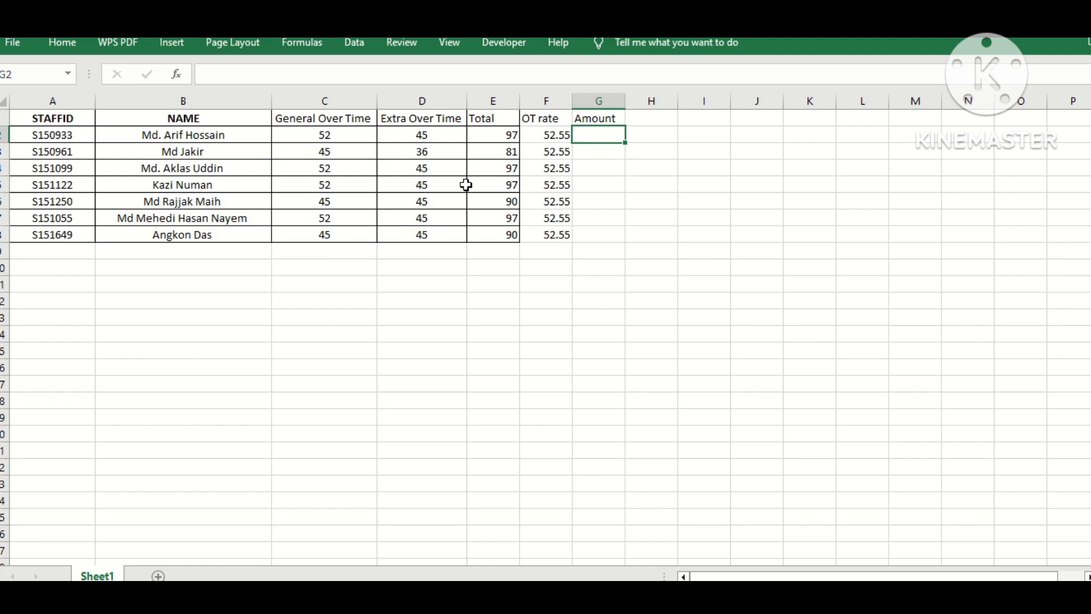
Step: Enter =E2*F2 in G2 and fill it down to G8
type("=")
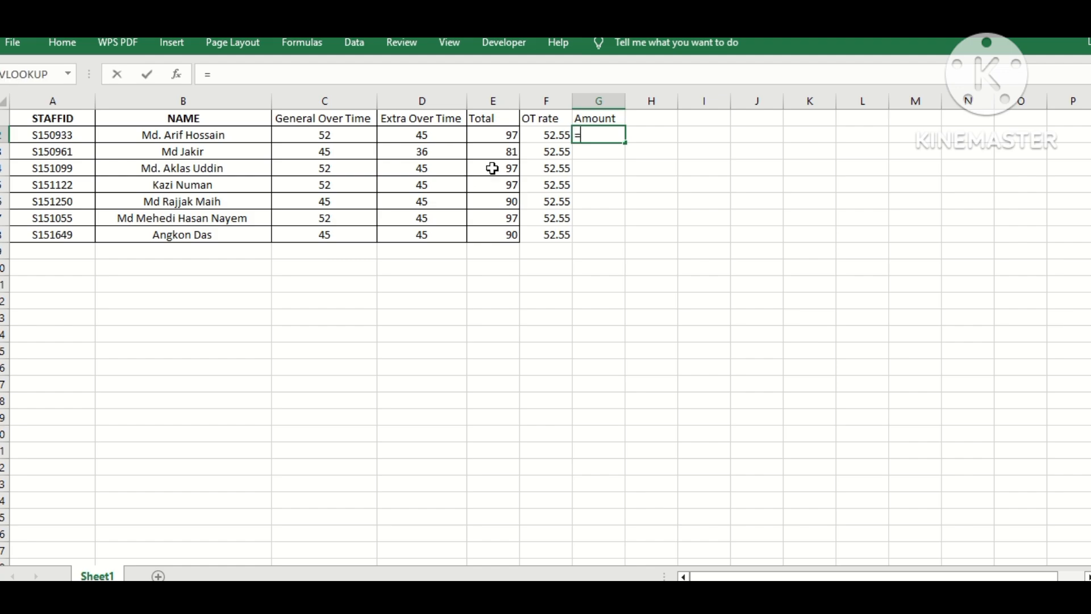
left_click(506, 132)
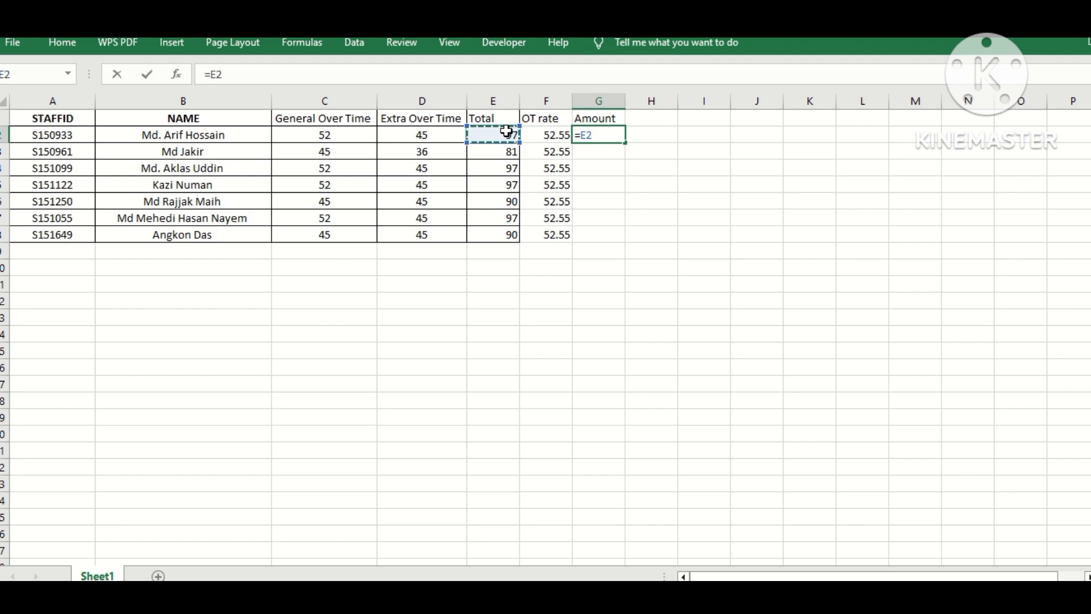
type("*")
left_click(551, 136)
key("Return")
key("Up")
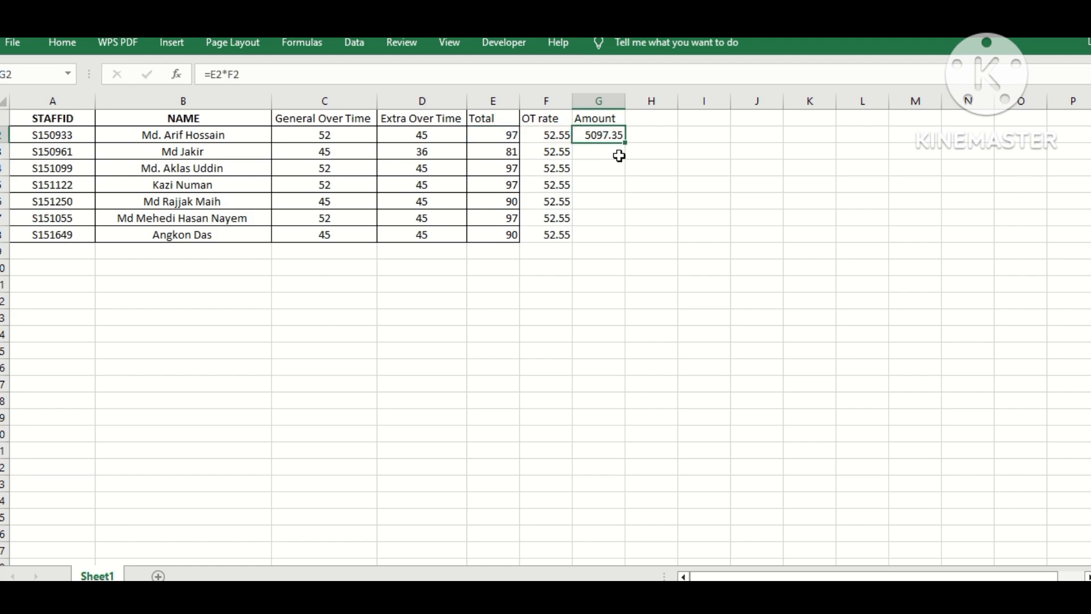
double_click(626, 143)
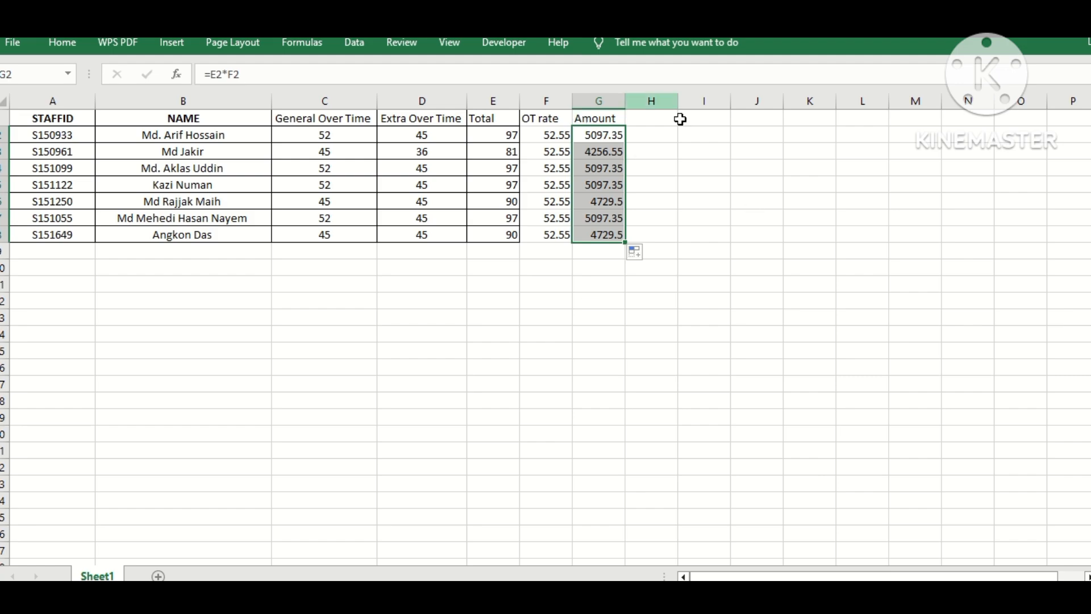
Step: Clear the amount formulas from G2:G8
left_click(600, 135)
left_click_drag(600, 135, 600, 253)
type("=")
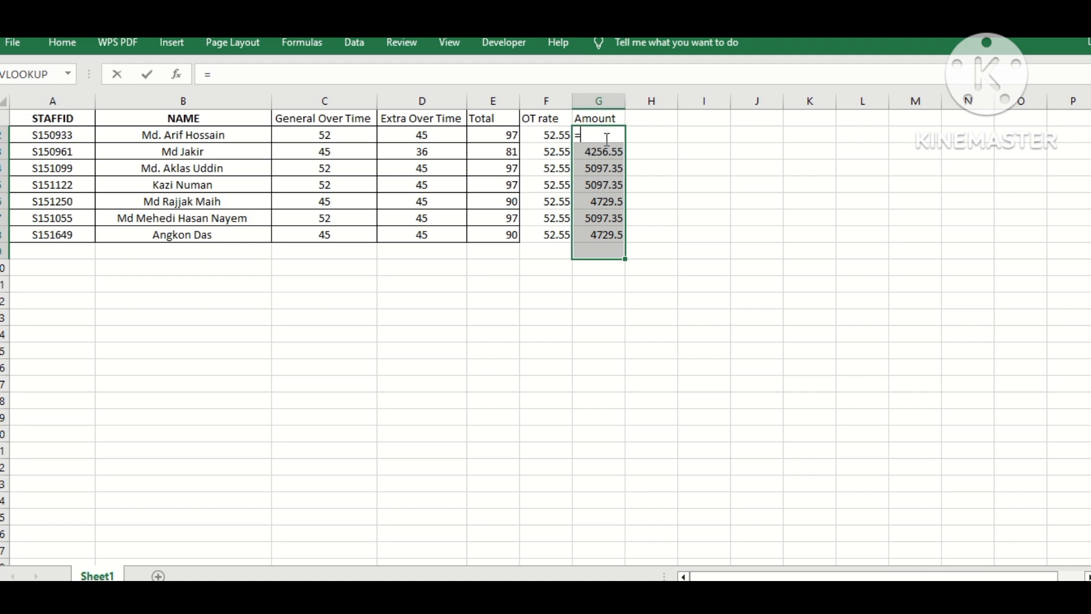
key("BackSpace")
key("Escape")
key("Delete")
Step: Enter =D2*F2 in G2 and fill it down to G8
left_click(603, 132)
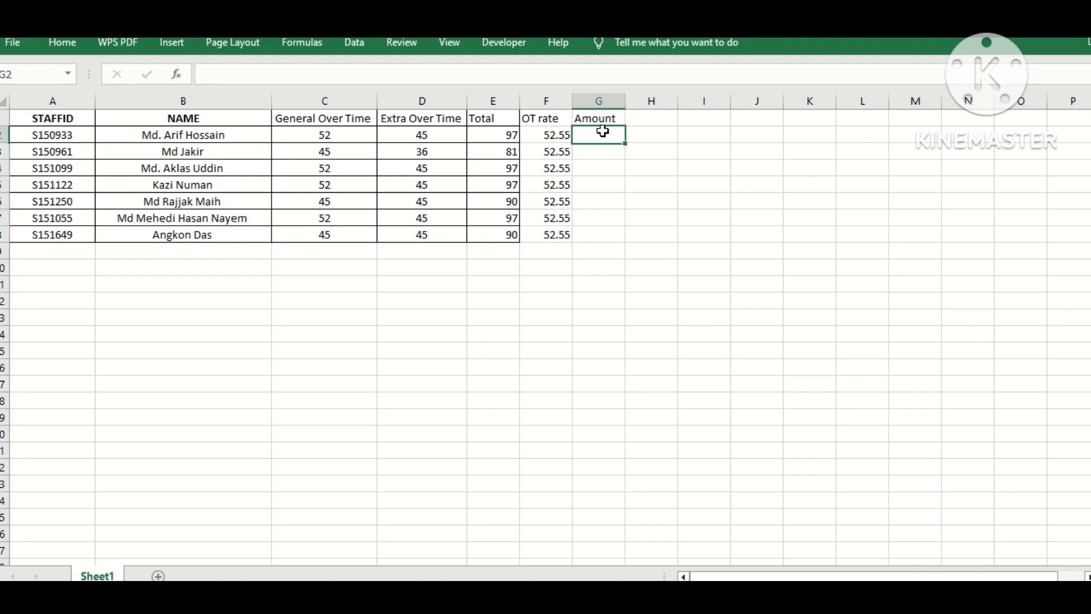
type("=")
left_click(506, 136)
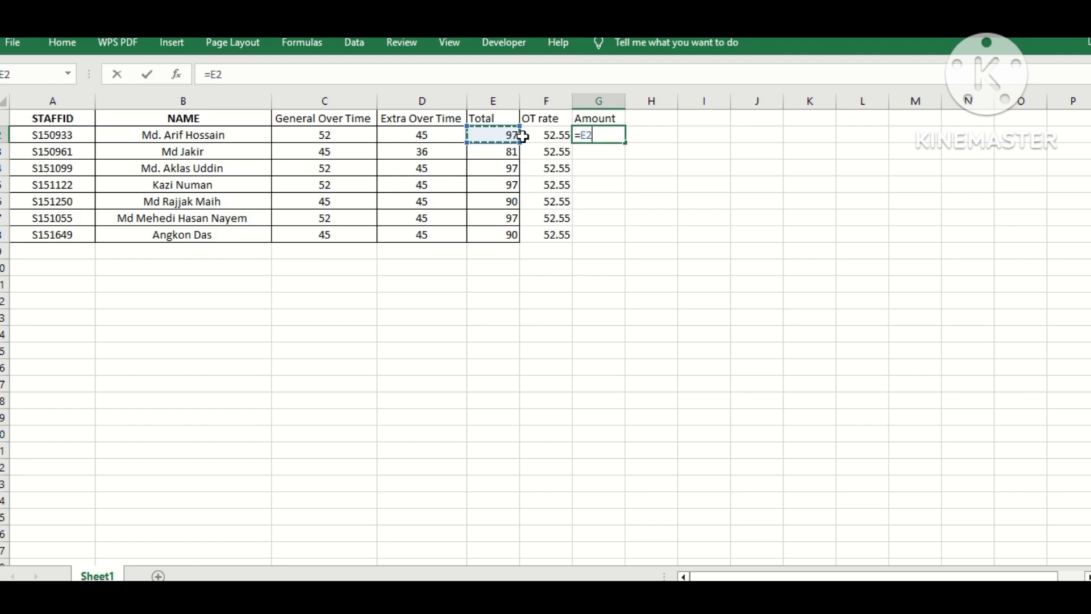
key("BackSpace")
key("BackSpace")
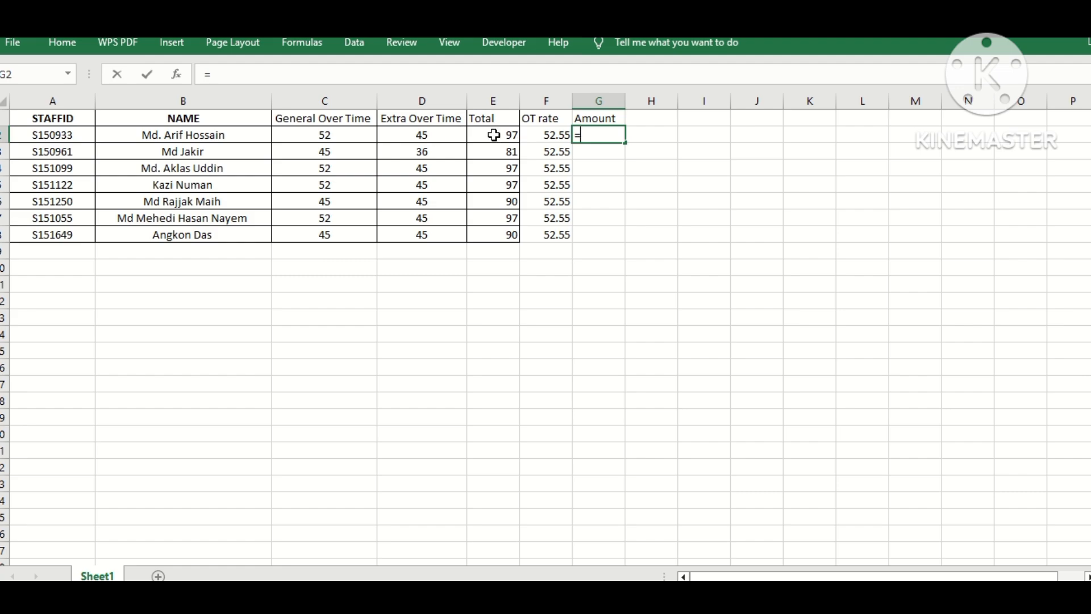
left_click(425, 132)
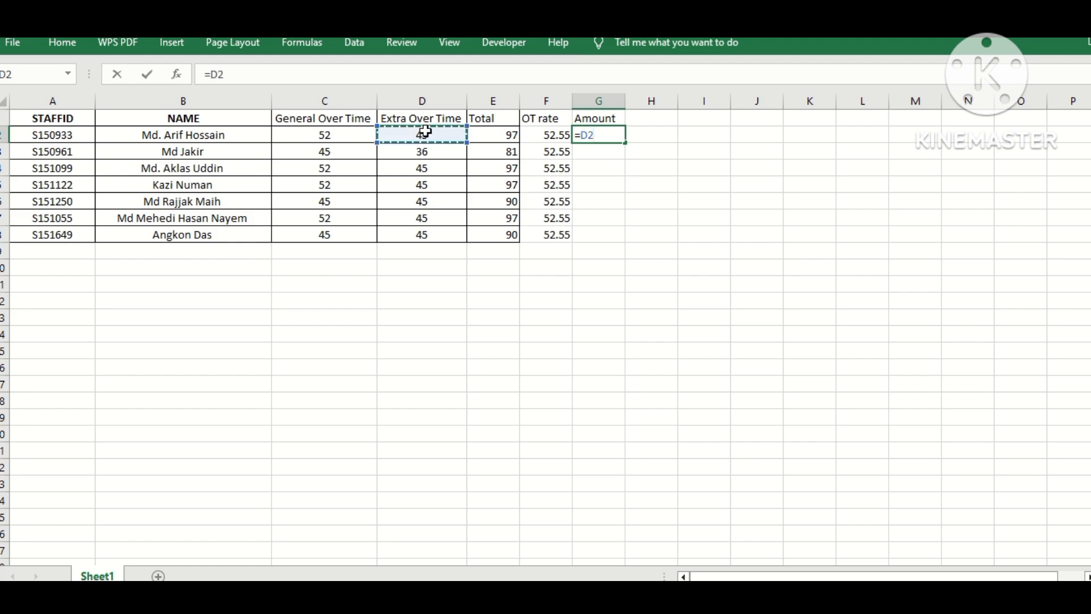
type("*")
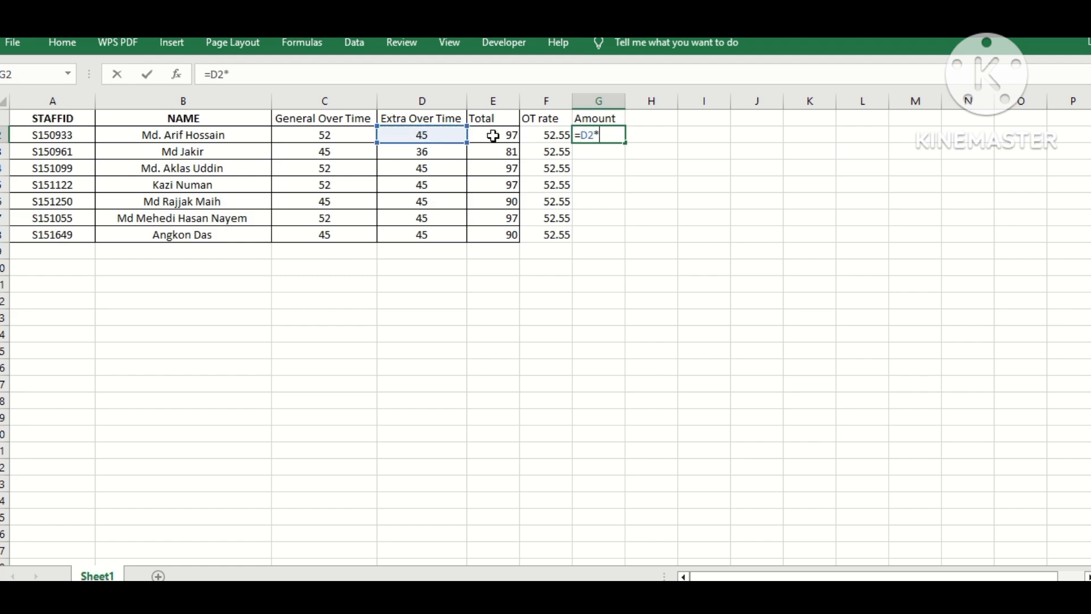
left_click(545, 136)
key("Return")
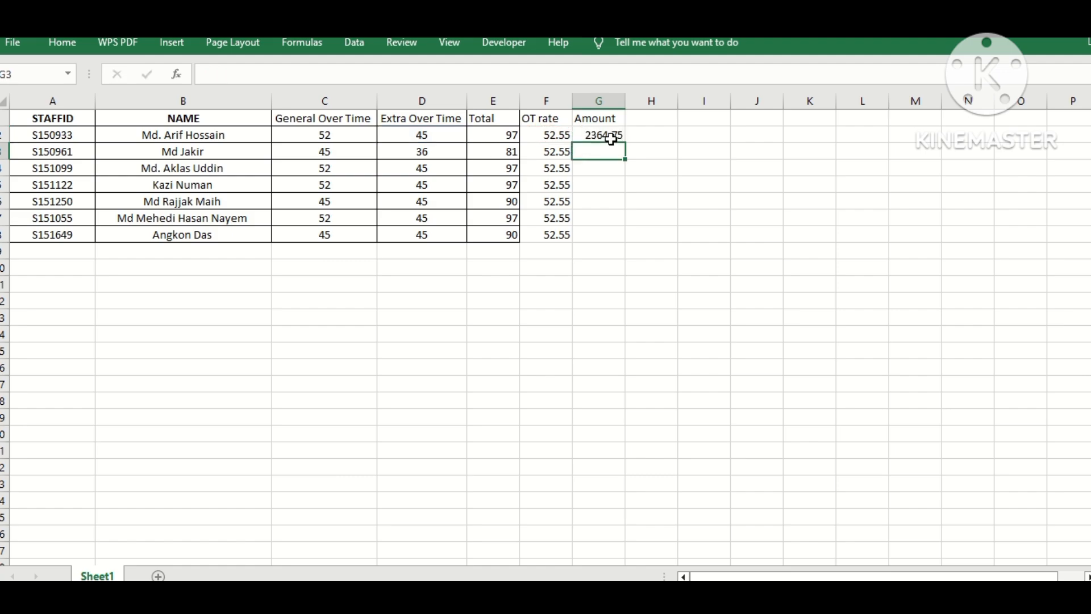
left_click(600, 136)
double_click(625, 144)
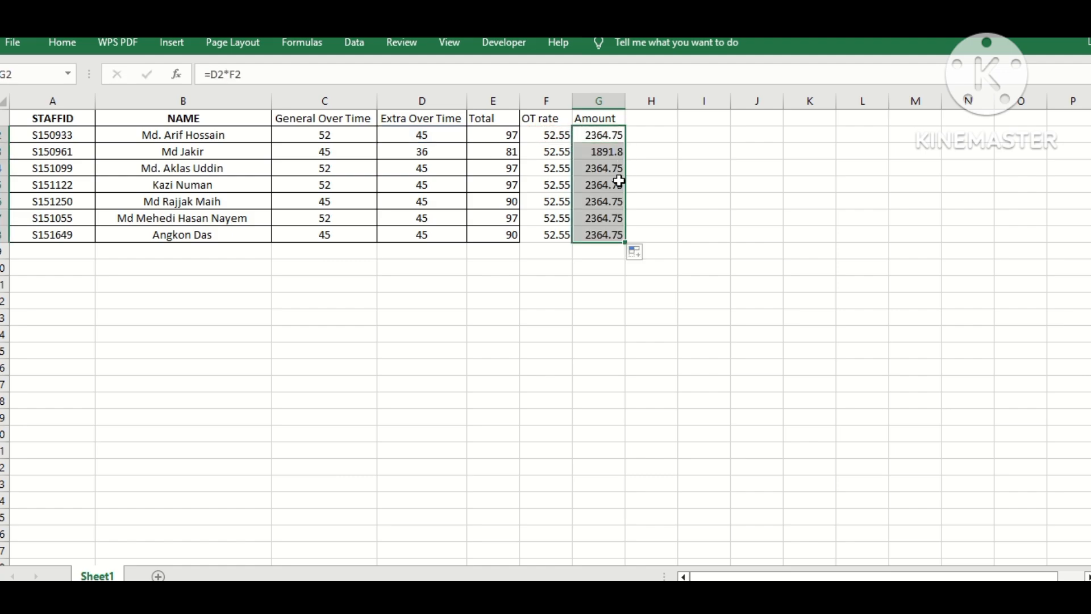
Step: Clear the amount formulas from G2:G8 again
left_click(602, 273)
left_click(597, 121)
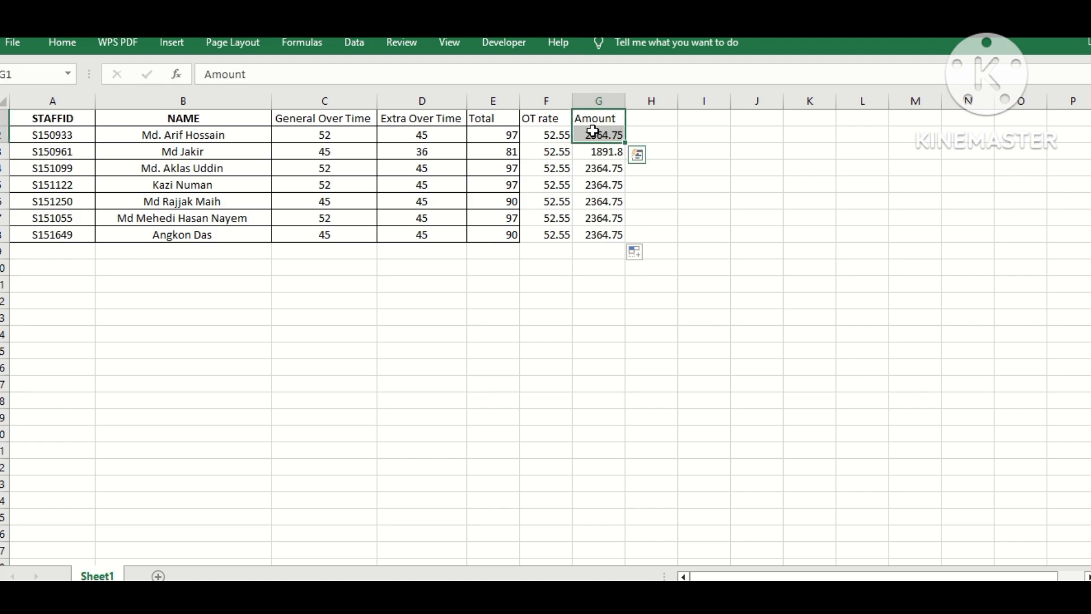
key("Down")
key("Down")
key("Down")
left_click_drag(597, 134, 605, 240)
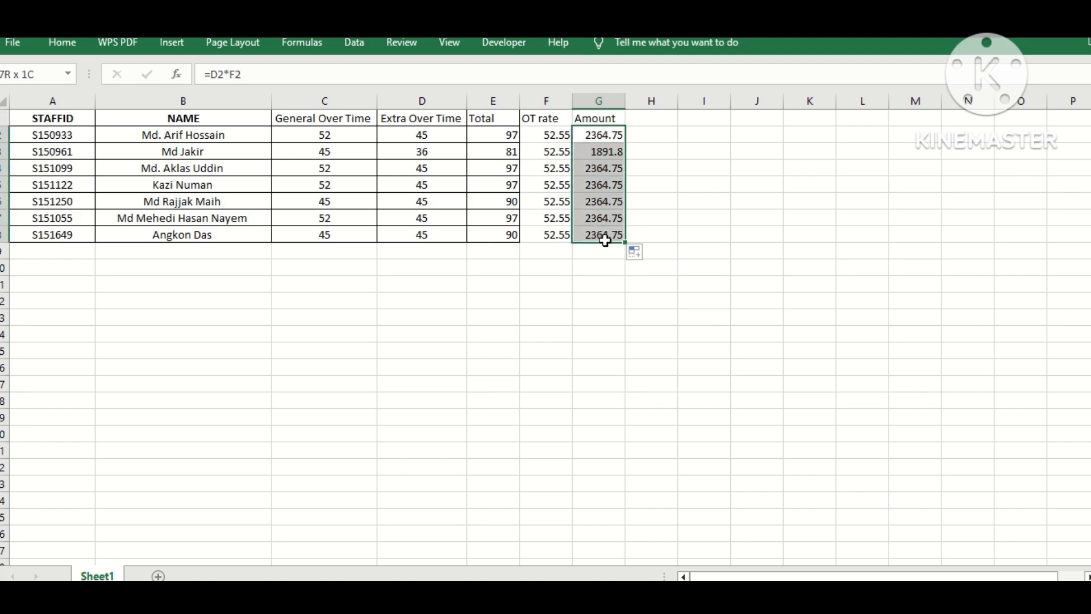
key("Delete")
left_click(603, 178)
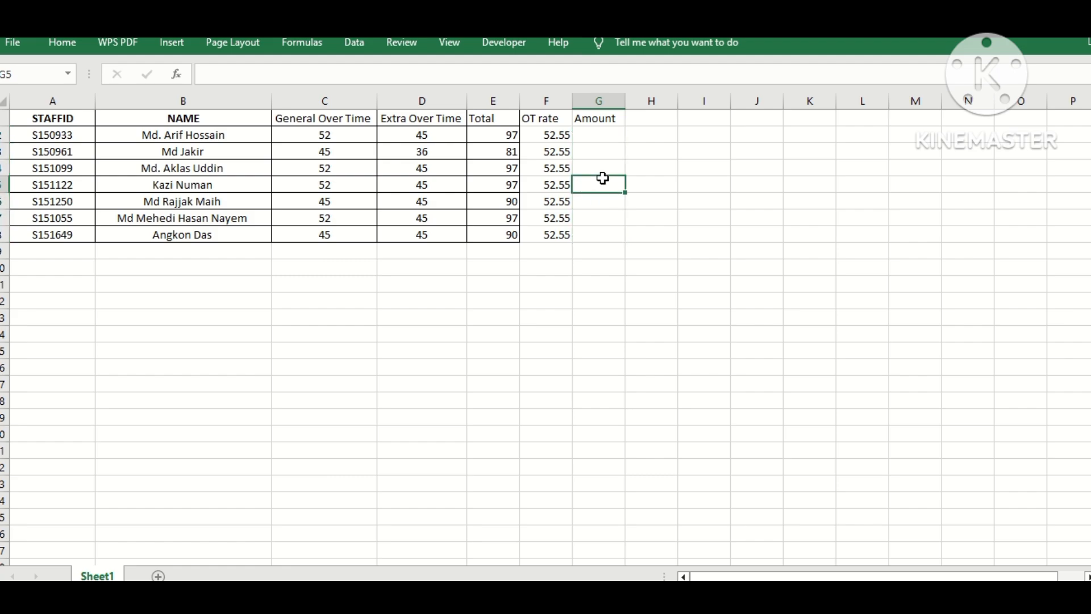
Step: Enter =E2/2 in G2 and fill it down to G8
left_click(596, 136)
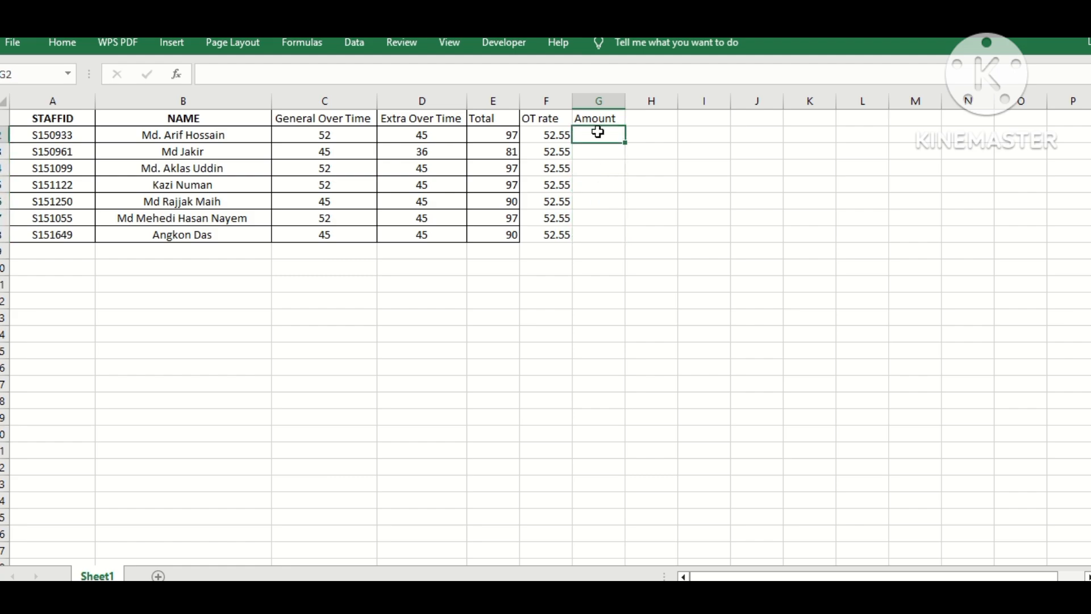
type("=")
left_click(508, 139)
type("/")
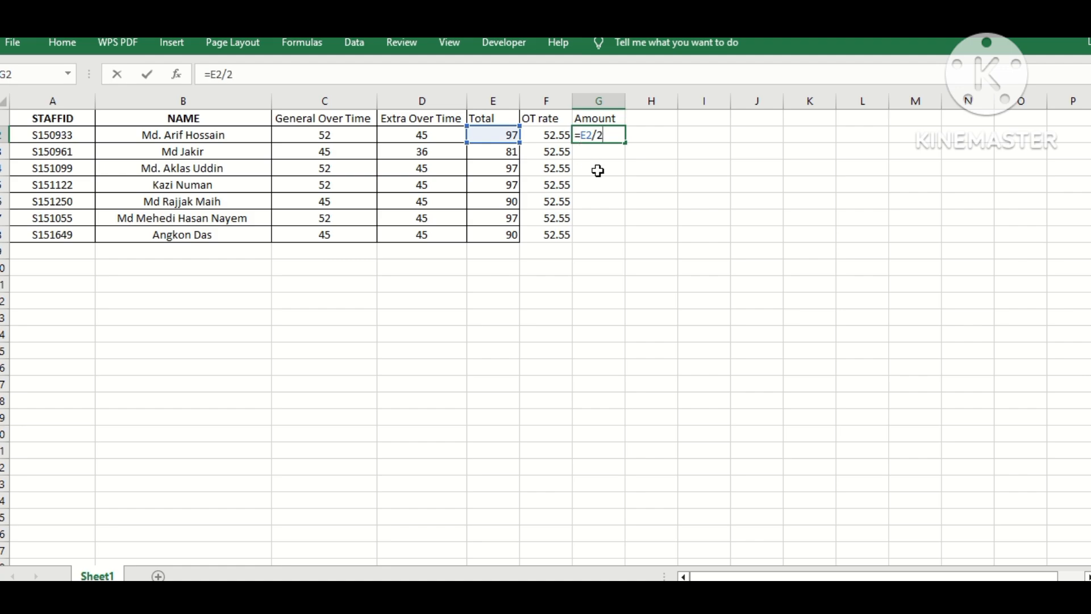
type("2")
key("Return")
left_click(605, 139)
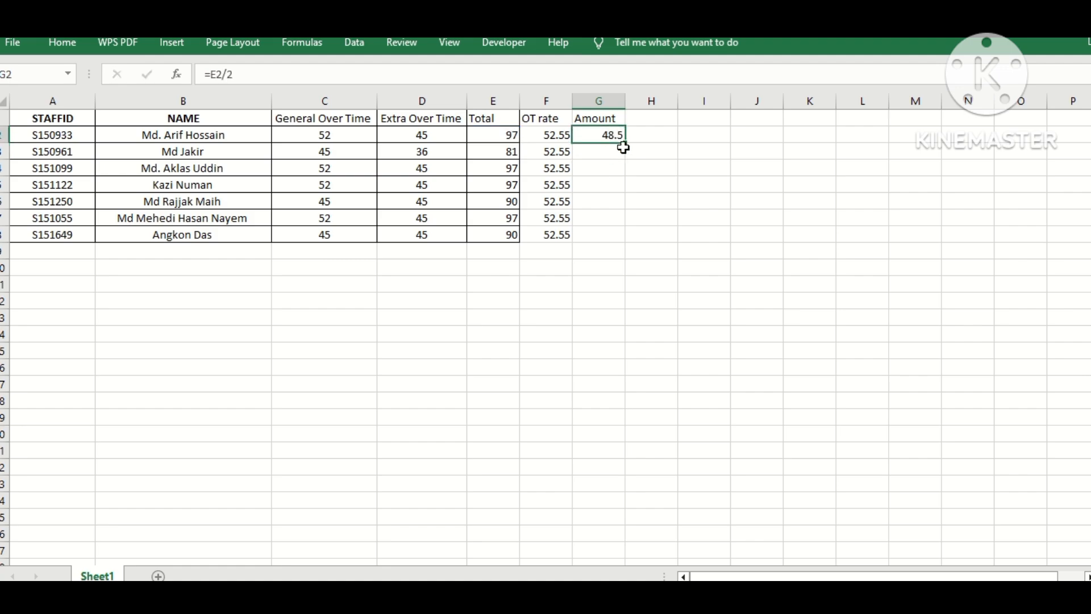
double_click(627, 142)
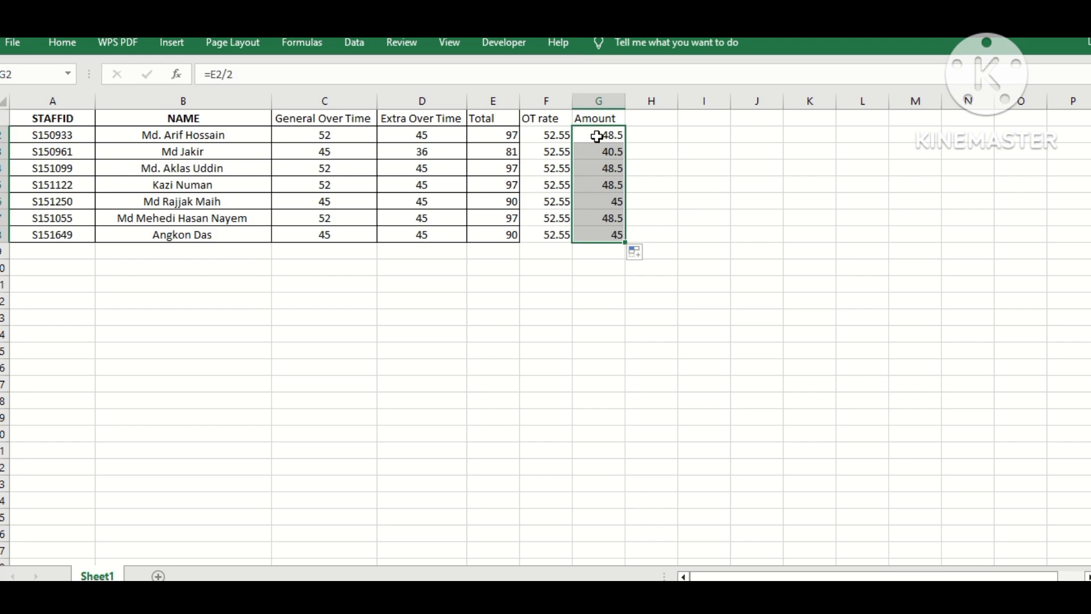
Step: Apply all borders to the OT rate and Amount columns, F1:G8
left_click(492, 290)
left_click_drag(550, 120, 603, 234)
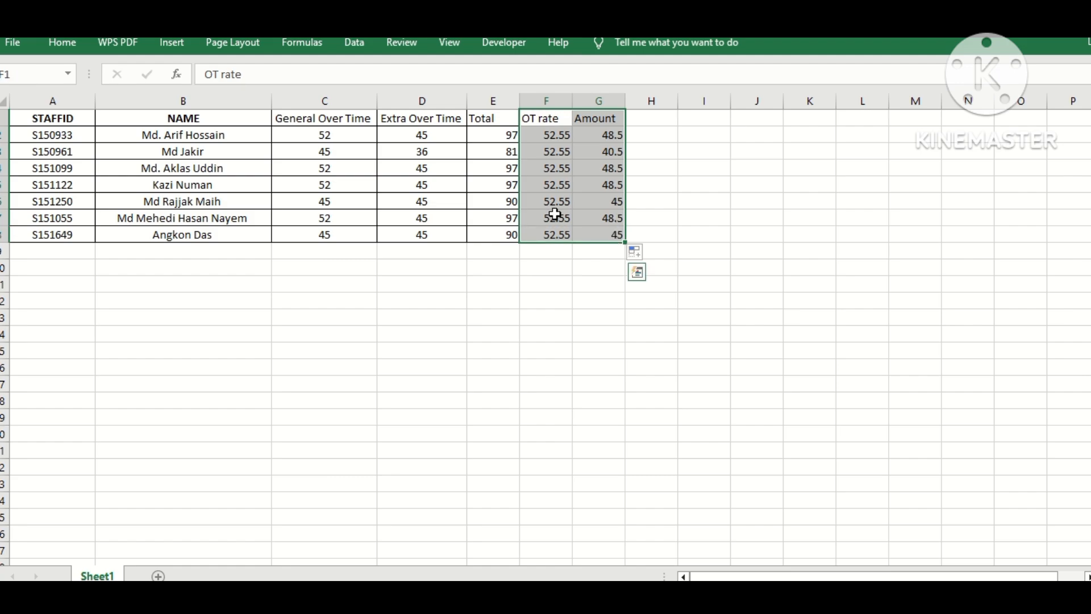
left_click(63, 49)
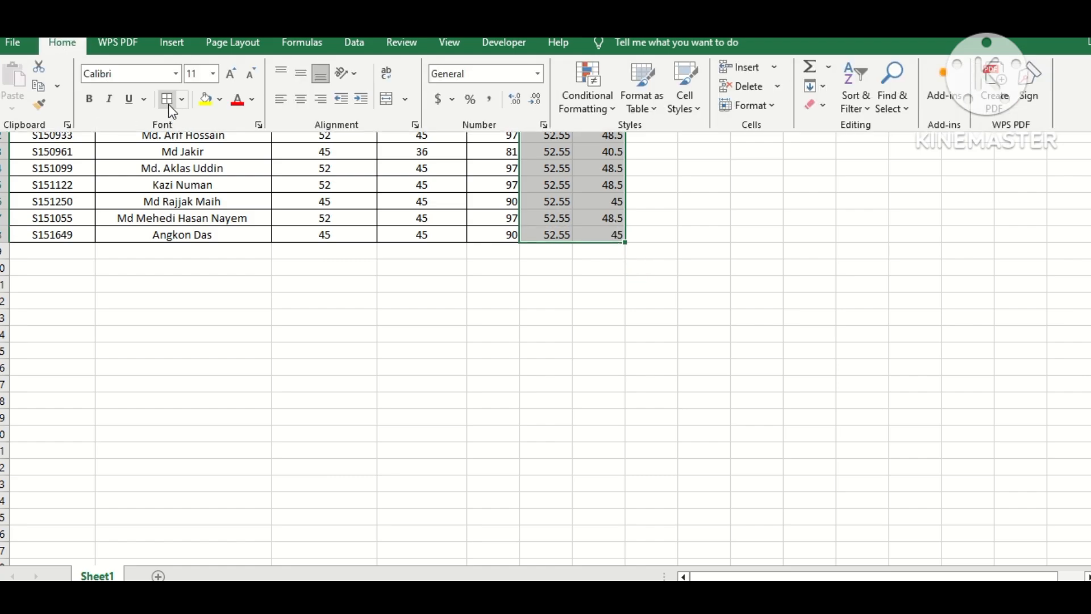
left_click(392, 290)
left_click(344, 307)
left_click(538, 300)
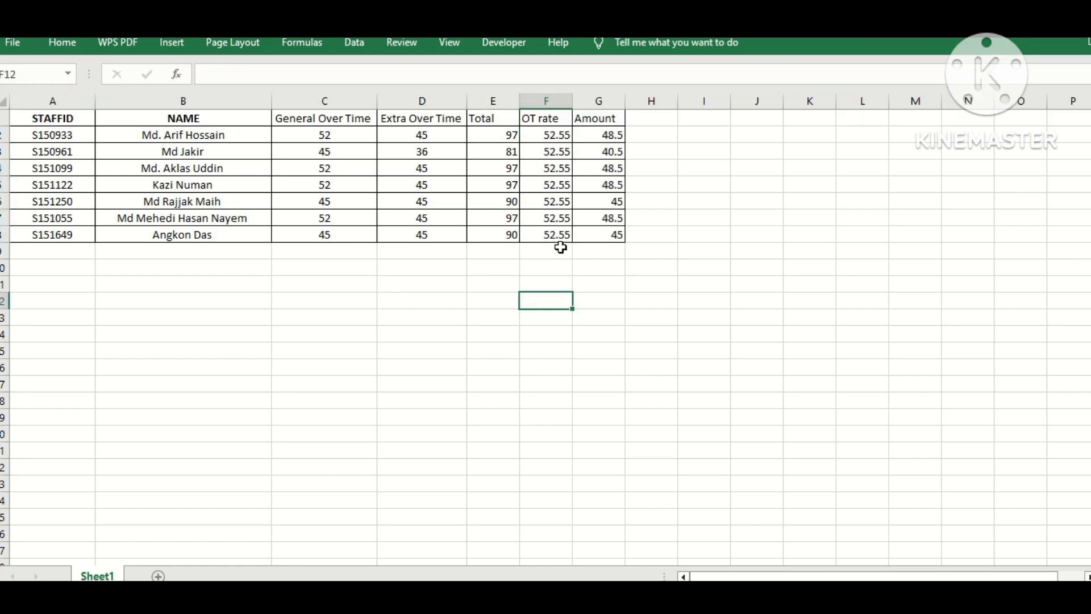
Step: Clear the halved-total formulas from G2:G8
left_click(559, 250)
left_click(595, 256)
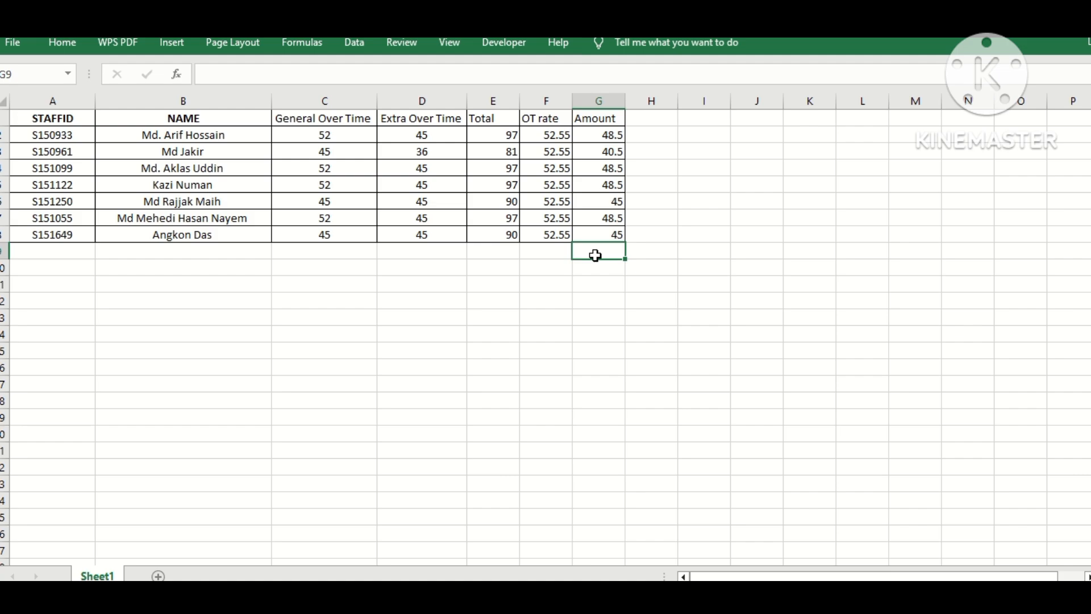
left_click_drag(604, 135, 609, 233)
key("Delete")
Step: Enter =E2*F2 in G2 to multiply Total by OT rate and fill it down to G8
left_click(602, 266)
left_click(608, 139)
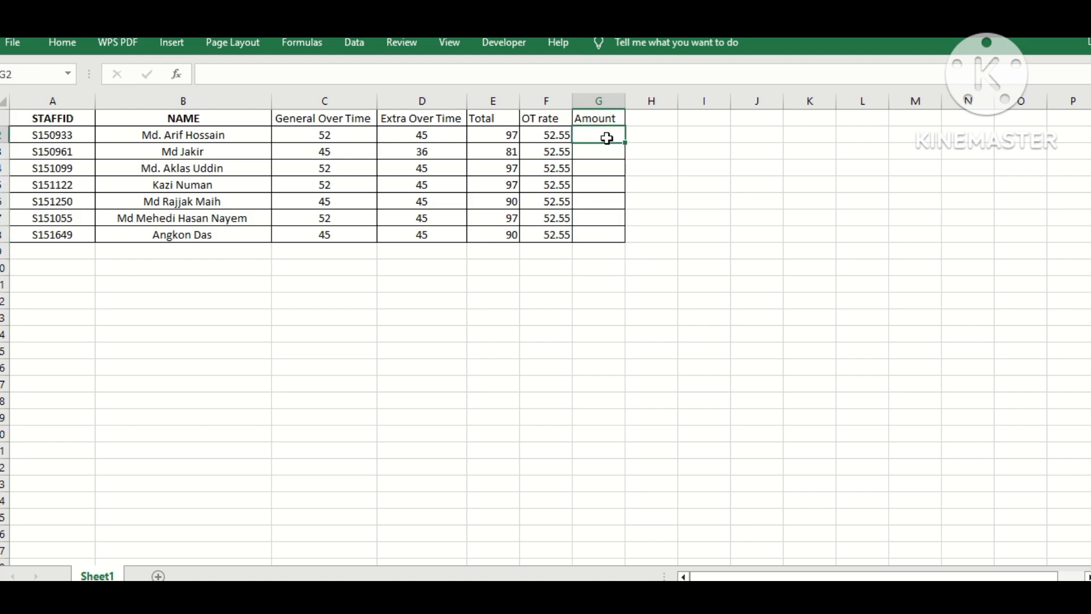
type("=")
left_click(507, 139)
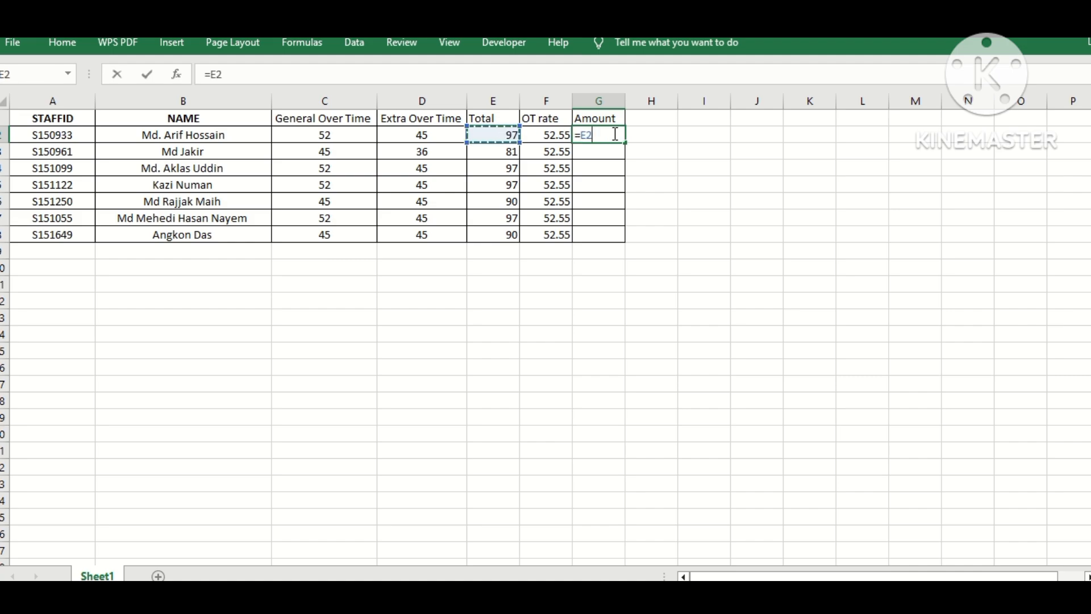
type("*")
left_click(532, 138)
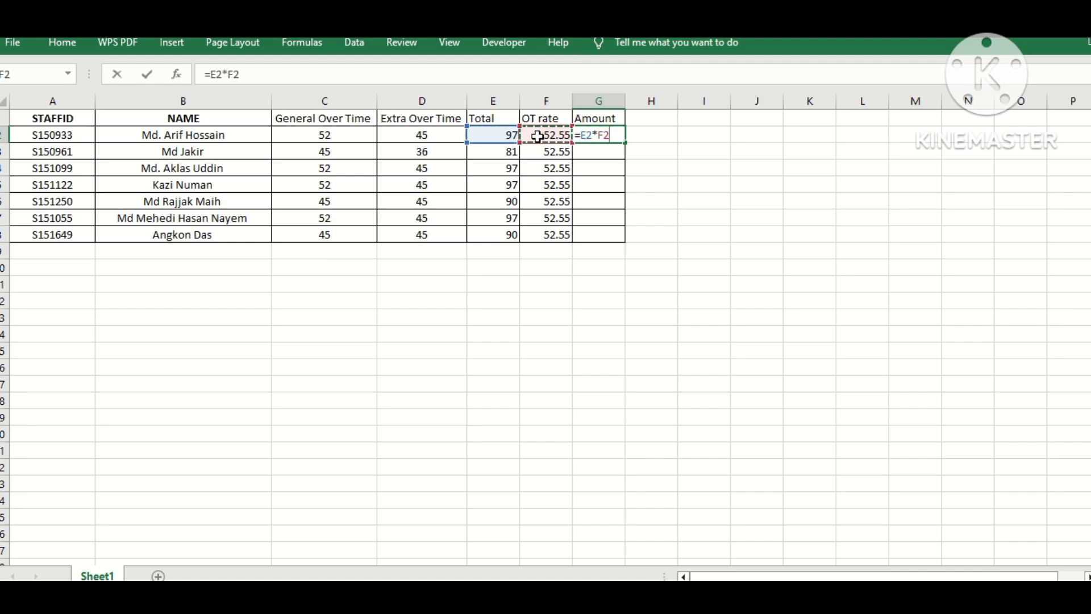
key("Return")
left_click(594, 139)
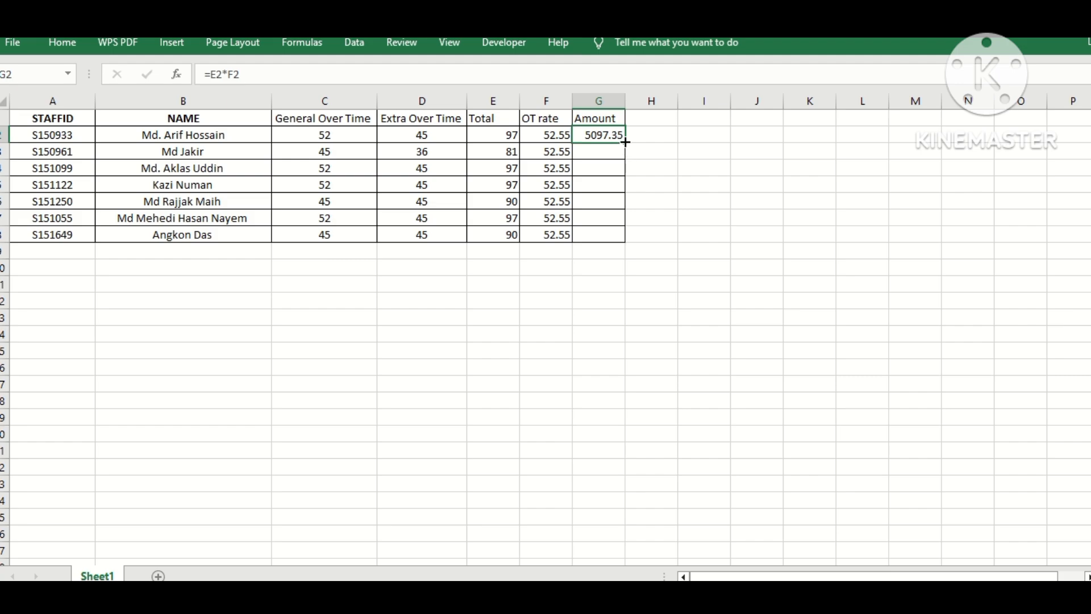
double_click(625, 143)
Step: Enter =SUM(G2:G8) in G9 to total the Amount column
left_click(598, 253)
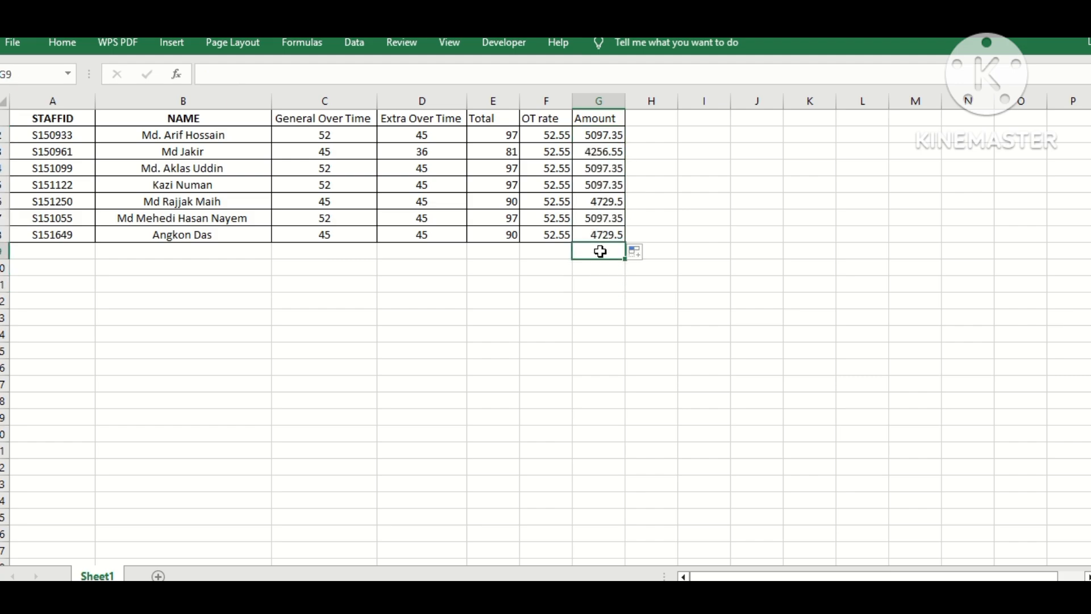
type("=")
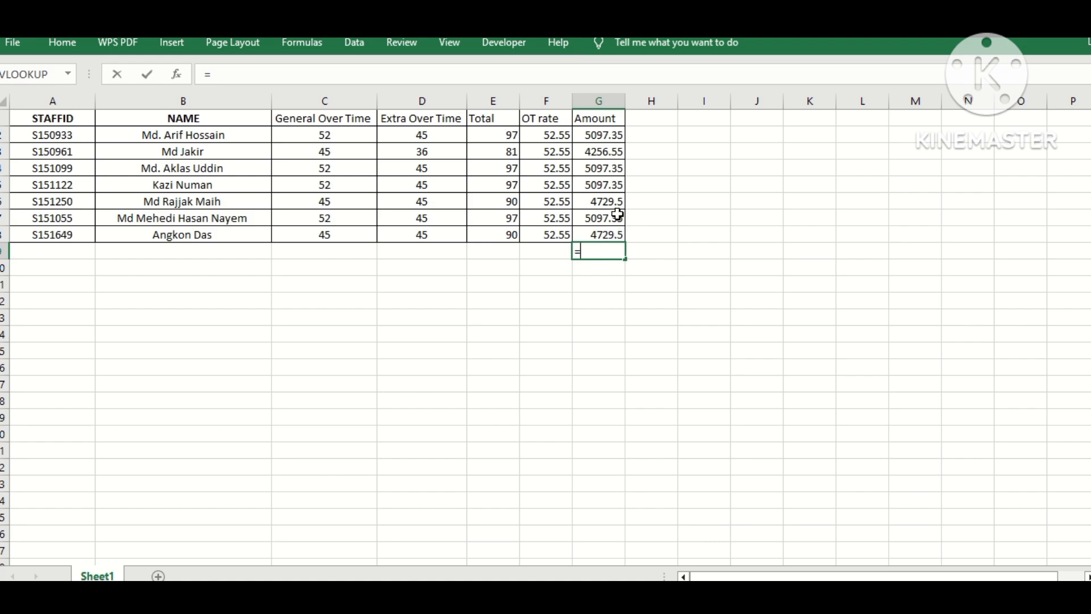
type("su")
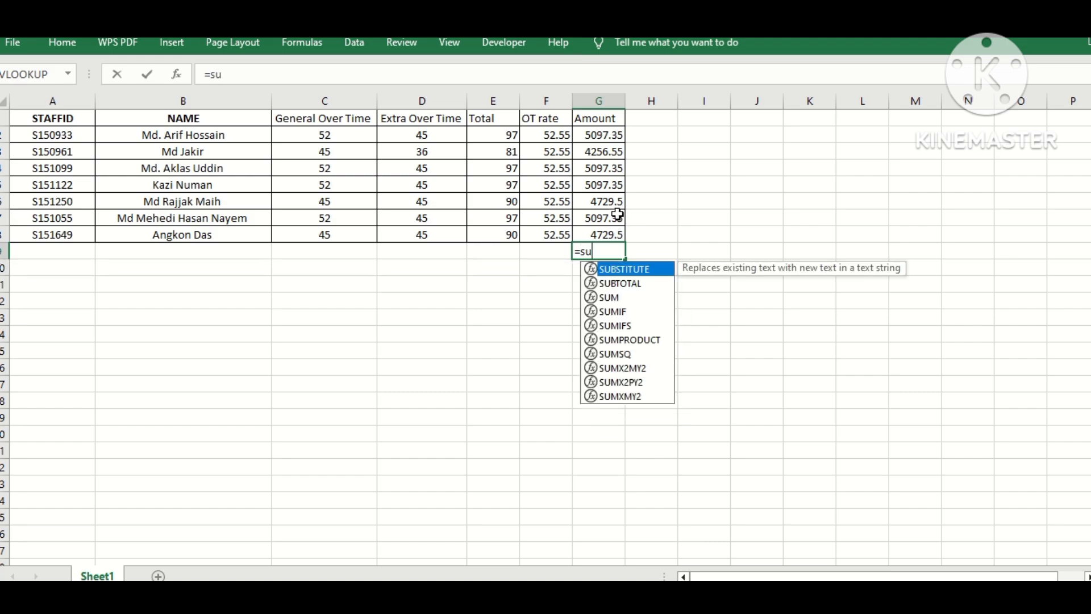
type("m")
double_click(602, 136)
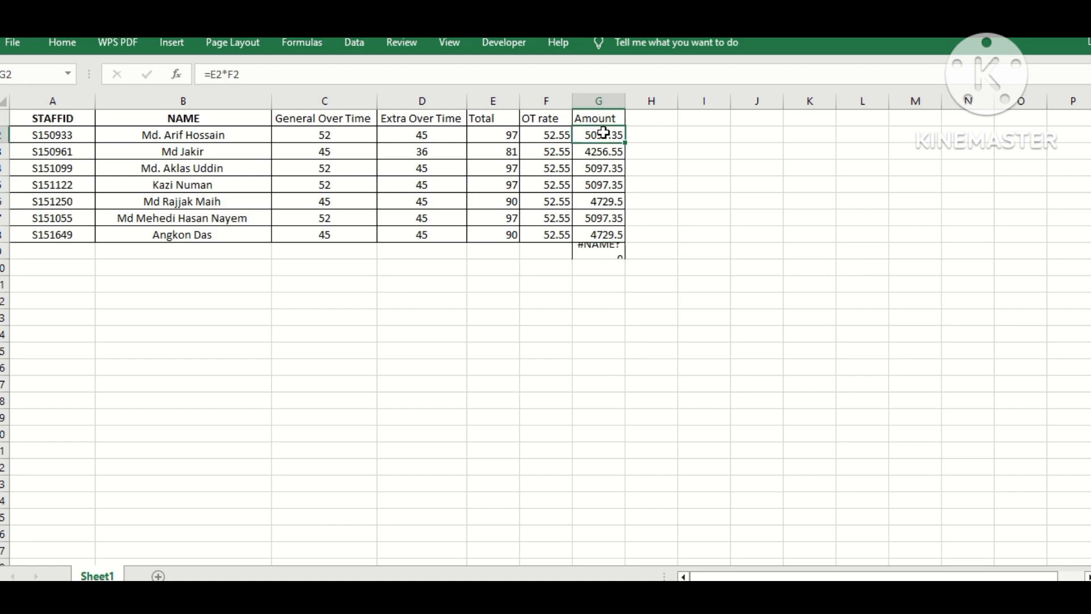
double_click(609, 253)
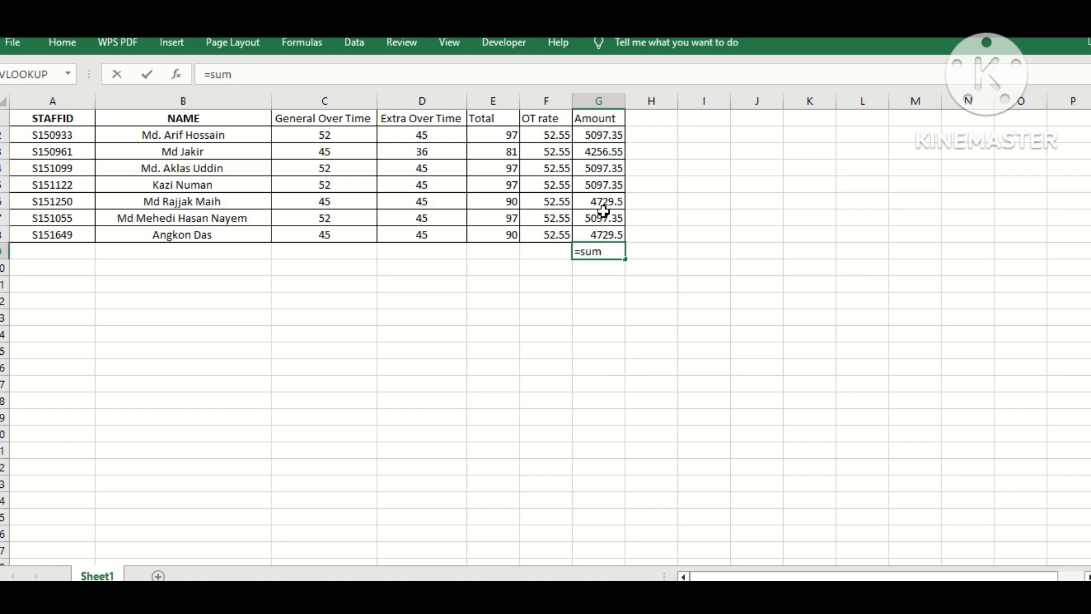
type("(")
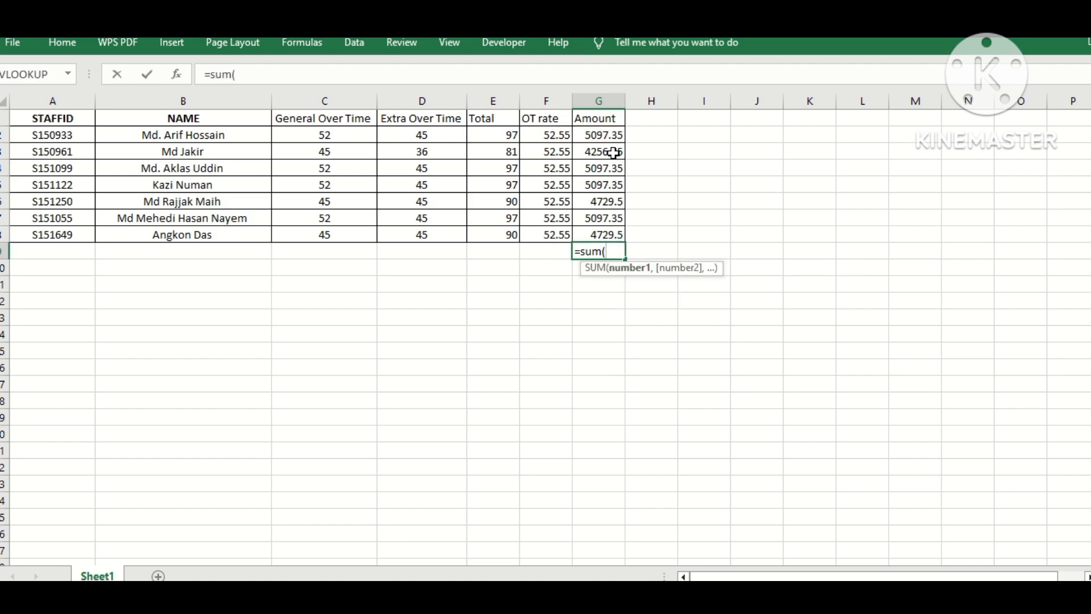
left_click_drag(604, 135, 613, 240)
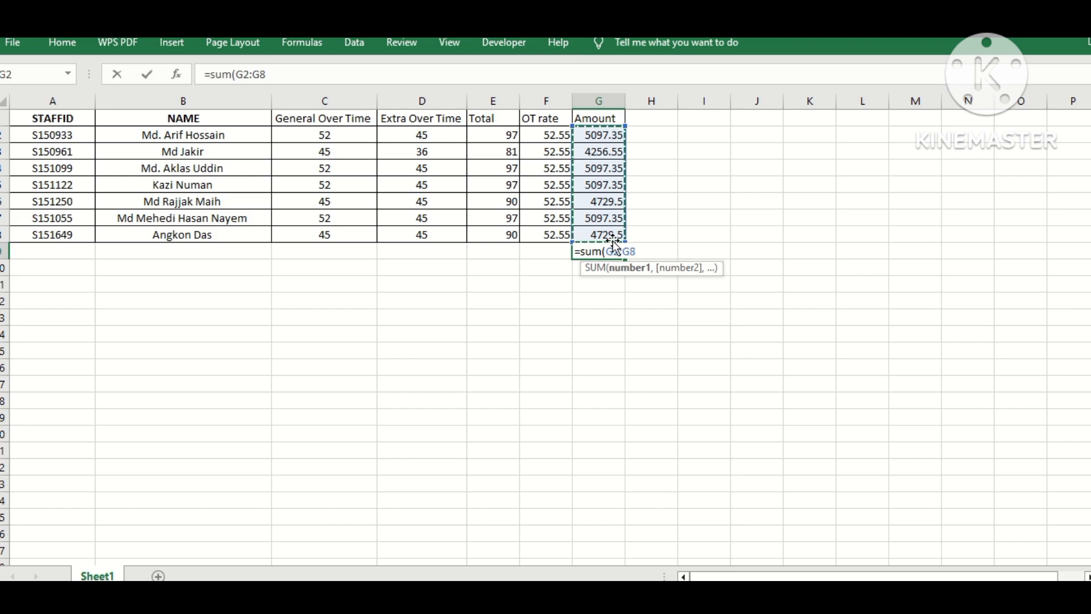
type(")")
key("Return")
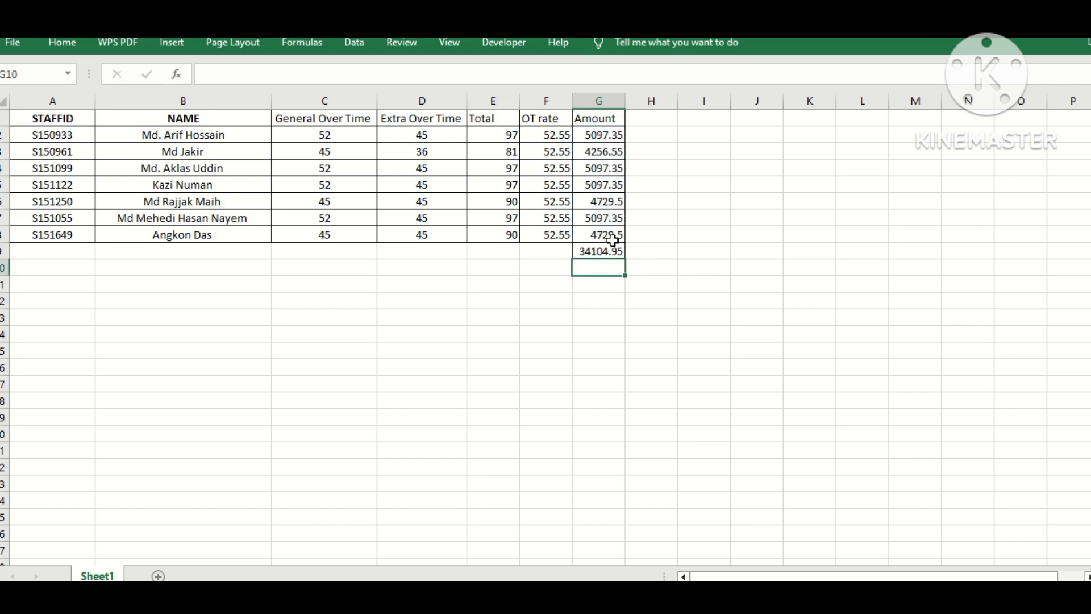
Step: Label F9 as Total and apply all borders to the grand-total row F9:G9
left_click(561, 256)
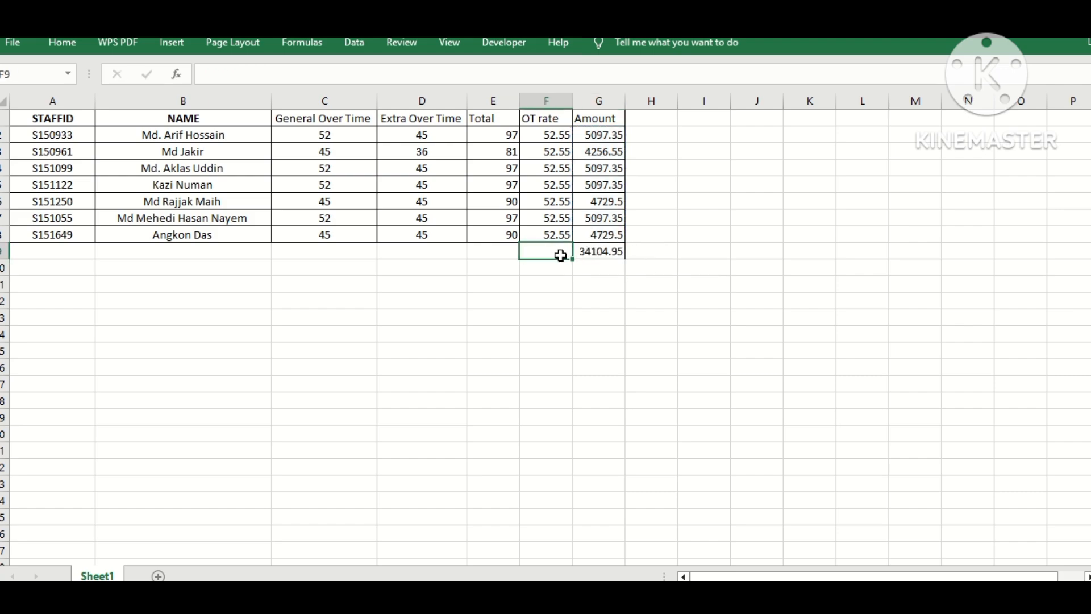
type("Total")
left_click(577, 318)
left_click_drag(548, 252, 585, 249)
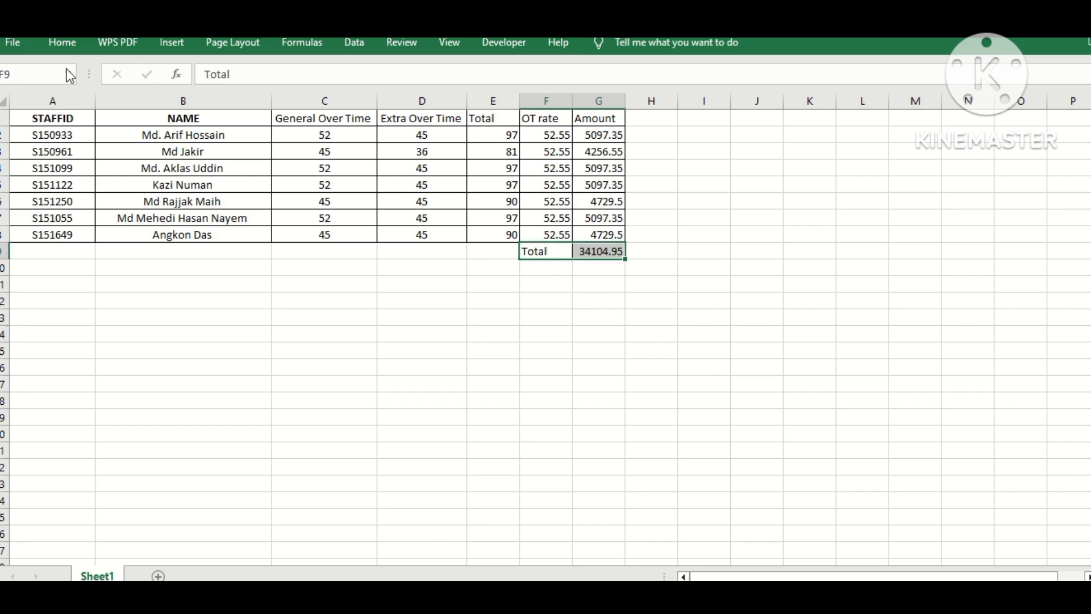
left_click(62, 42)
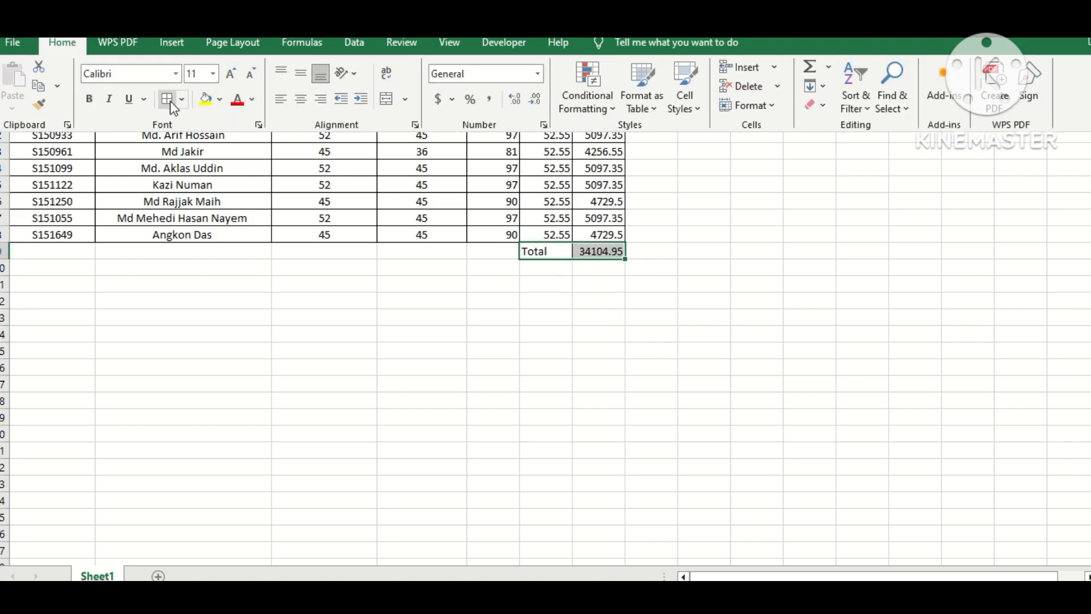
left_click(169, 100)
left_click(345, 314)
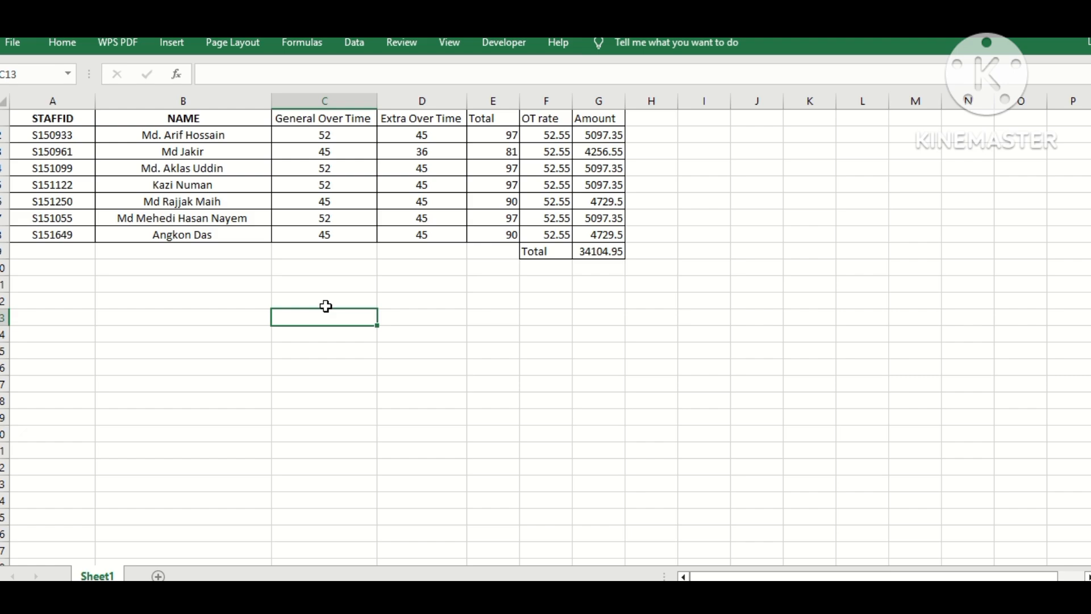